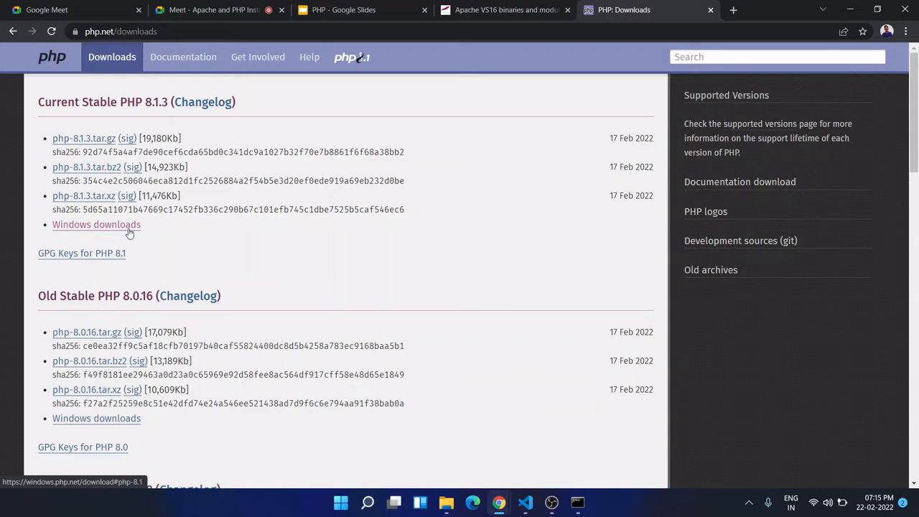
- Open the Windows downloads page for PHP 8.1.3 and browse to its VS16 builds
{"action": "left_click", "coordinate": [99, 233]}
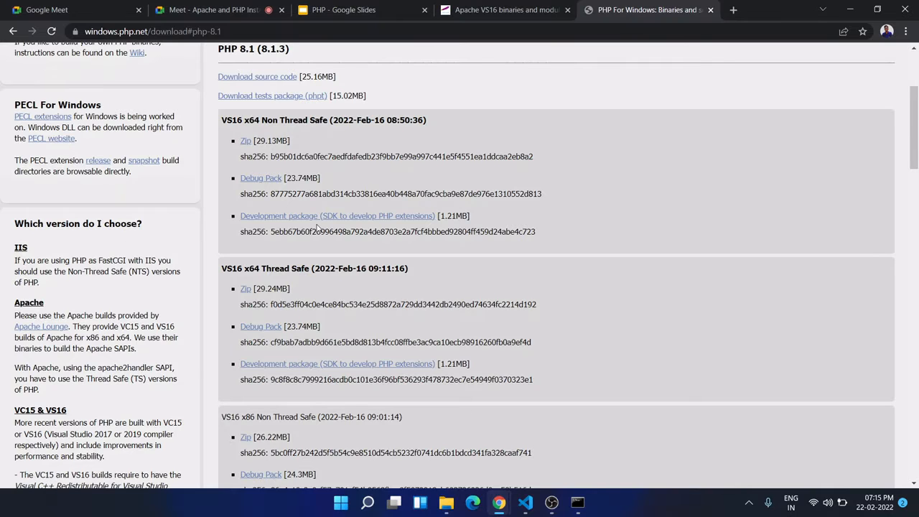
{"action": "scroll", "coordinate": [313, 224], "scroll_direction": "up", "scroll_amount": 3}
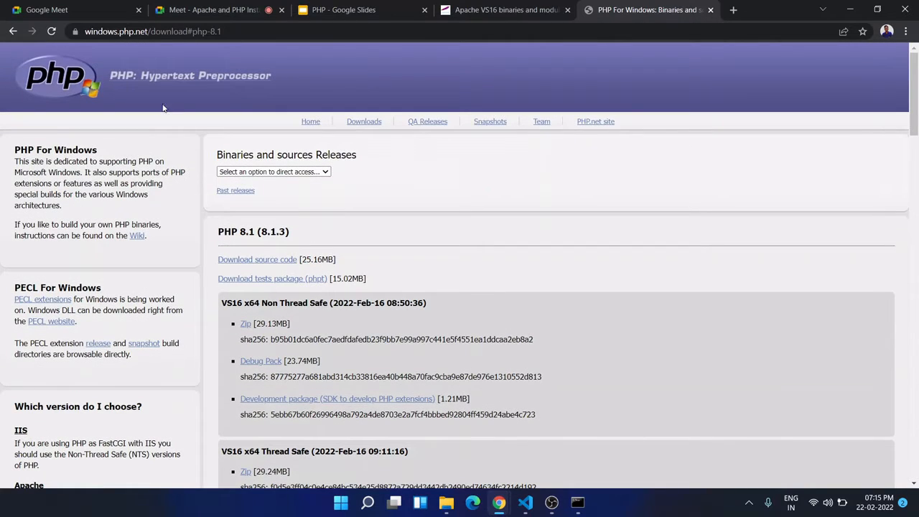
{"action": "scroll", "coordinate": [236, 130], "scroll_direction": "down", "scroll_amount": 1}
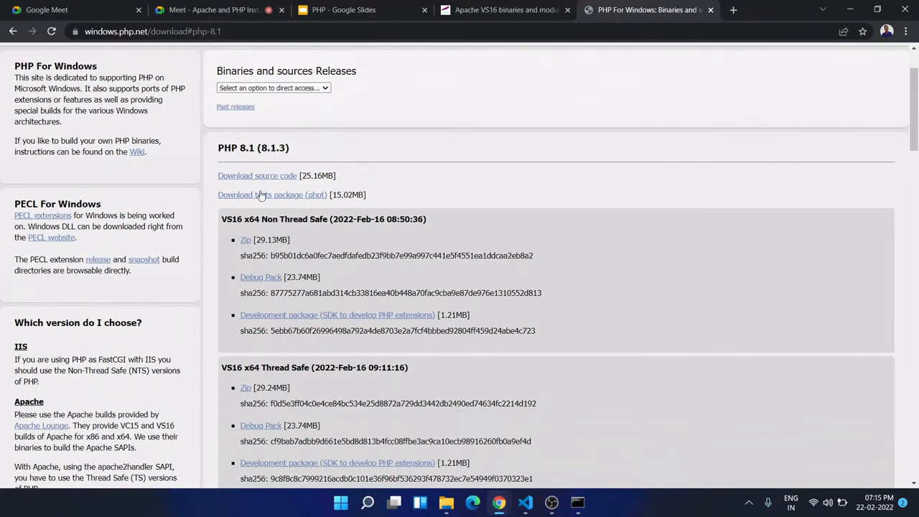
{"action": "scroll", "coordinate": [287, 251], "scroll_direction": "down", "scroll_amount": 2}
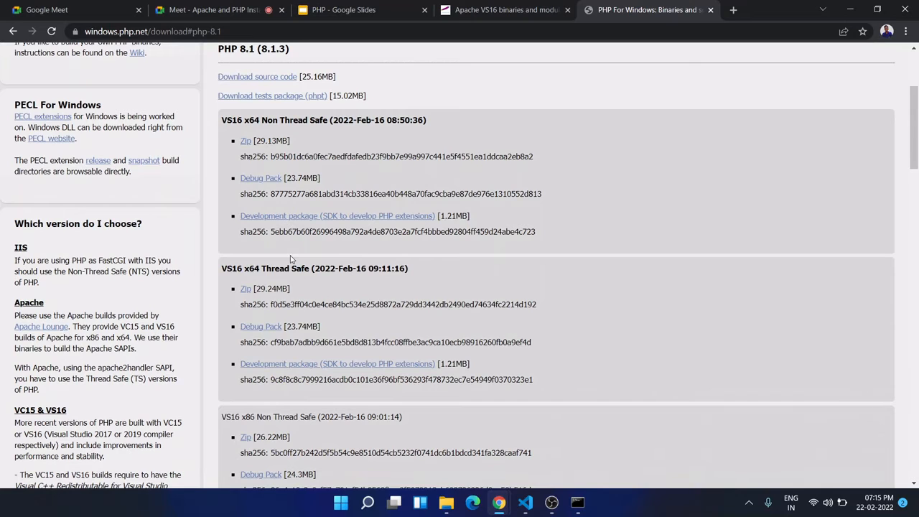
{"action": "scroll", "coordinate": [290, 248], "scroll_direction": "down", "scroll_amount": 1}
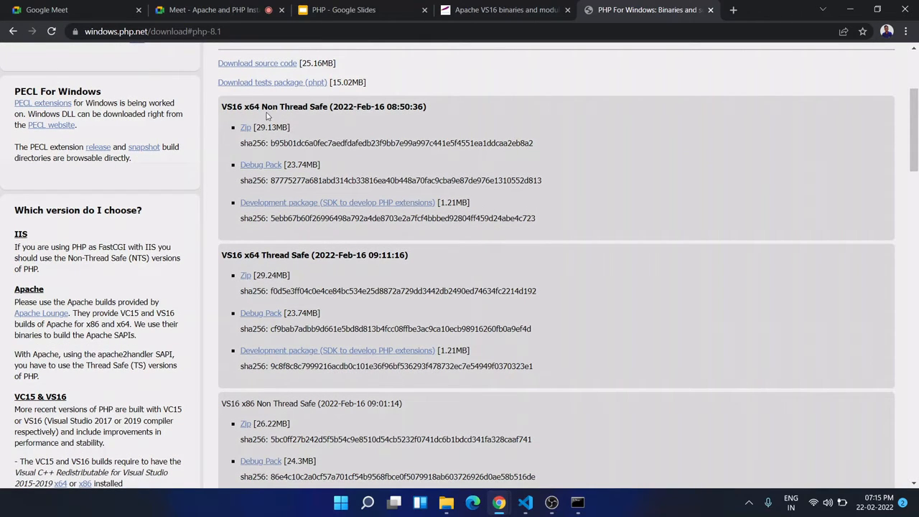
- Compare the VS16 x64 Non Thread Safe and VS16 x64 Thread Safe builds of PHP 8.1.3
{"action": "left_click_drag", "start_coordinate": [261, 106], "coordinate": [327, 110]}
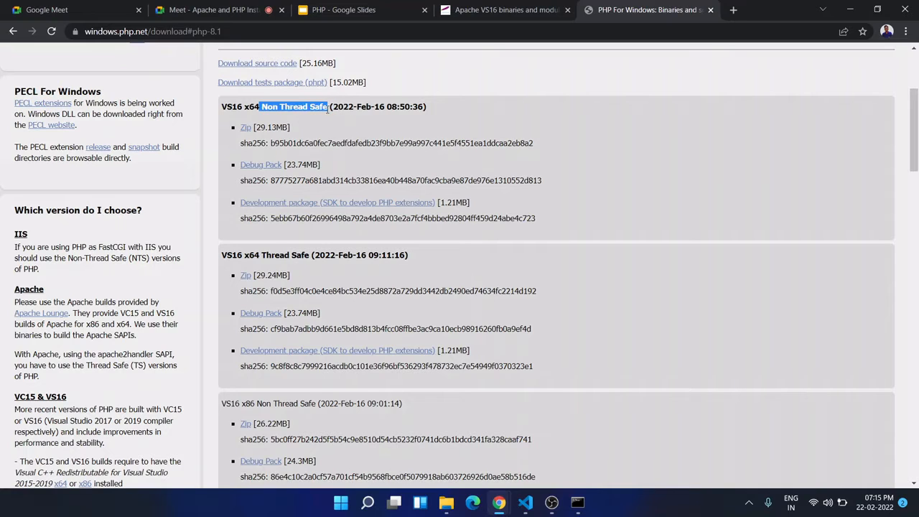
{"action": "left_click", "coordinate": [327, 108]}
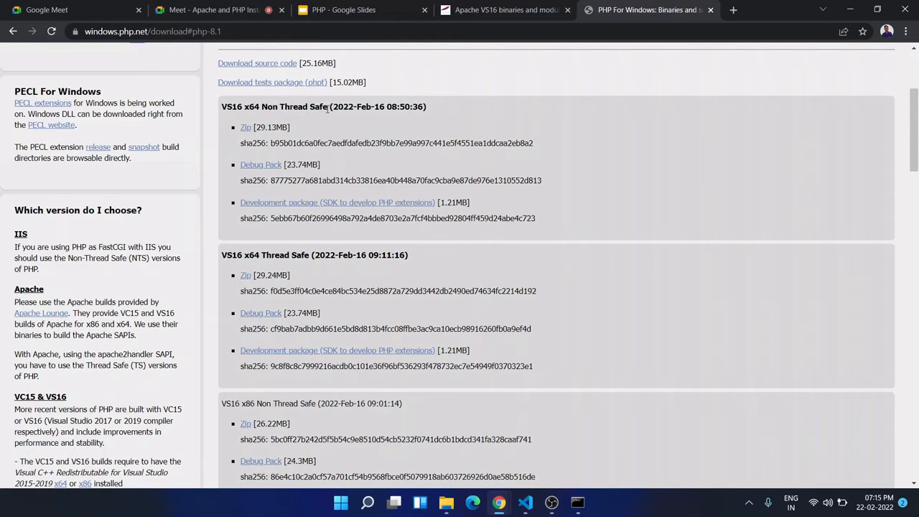
{"action": "scroll", "coordinate": [327, 109], "scroll_direction": "down", "scroll_amount": 1}
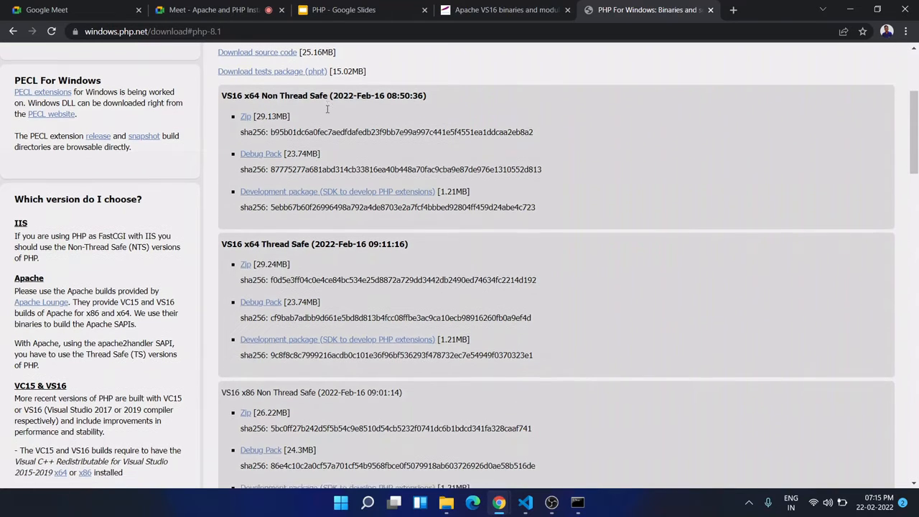
{"action": "scroll", "coordinate": [333, 181], "scroll_direction": "down", "scroll_amount": 1}
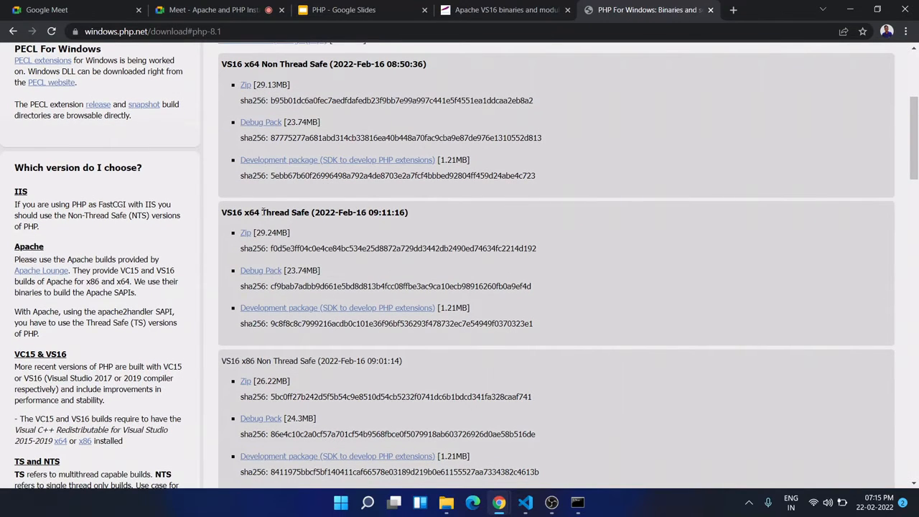
{"action": "left_click_drag", "start_coordinate": [263, 213], "coordinate": [313, 213]}
{"action": "left_click", "coordinate": [313, 213]}
{"action": "scroll", "coordinate": [313, 165], "scroll_direction": "up", "scroll_amount": 1}
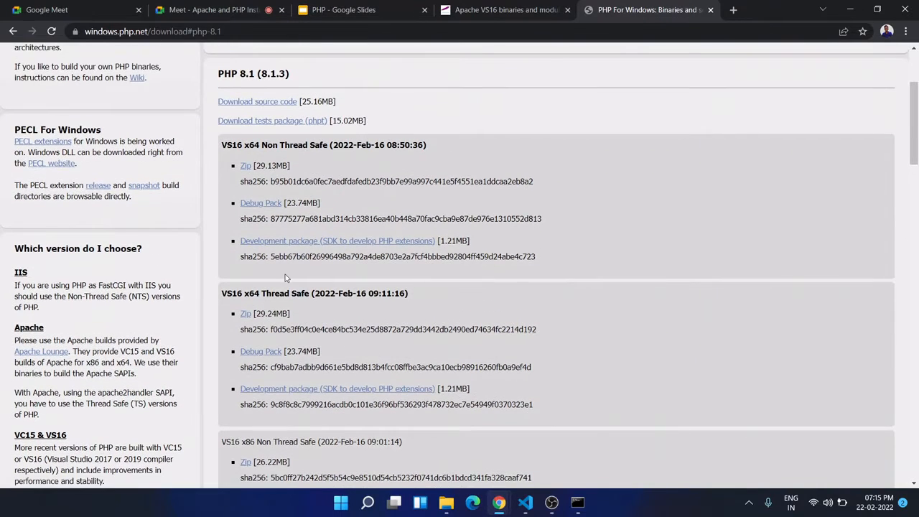
- Start downloading the VS16 x64 Thread Safe zip of PHP 8.1.3 and cancel saving it
{"action": "scroll", "coordinate": [284, 275], "scroll_direction": "down", "scroll_amount": 1}
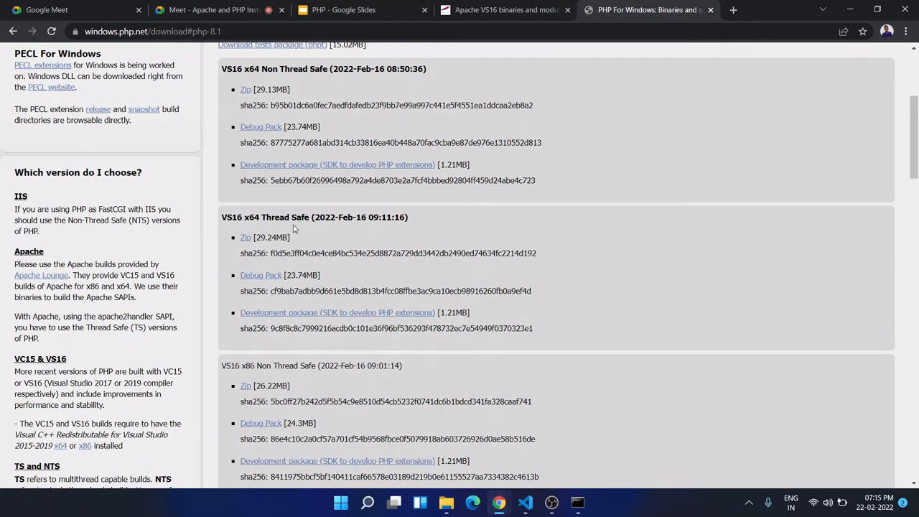
{"action": "left_click", "coordinate": [247, 239]}
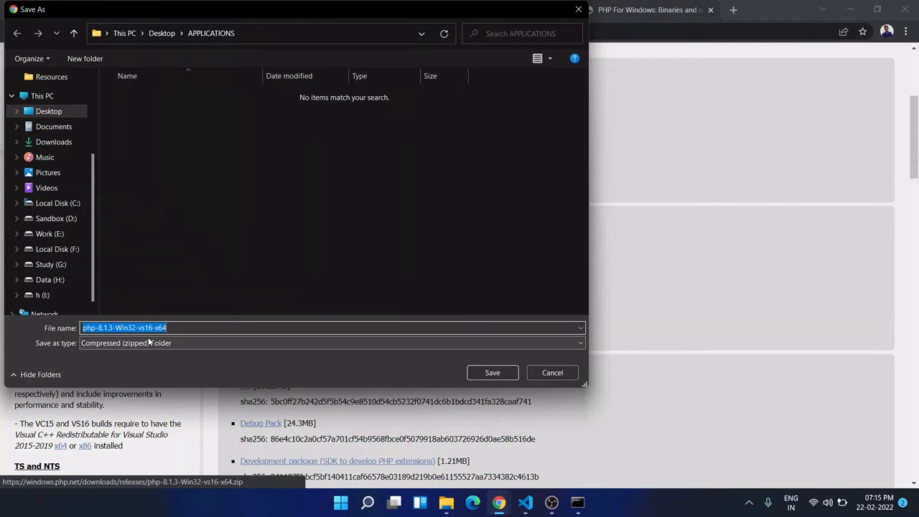
{"action": "left_click", "coordinate": [559, 376]}
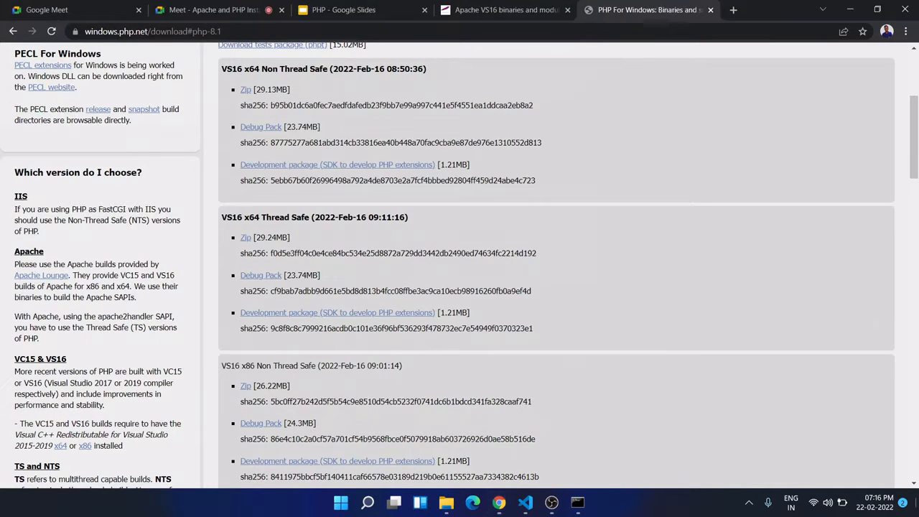
- Switch to File Explorer with the desktop's Resources folder open
{"action": "key", "text": "super+d"}
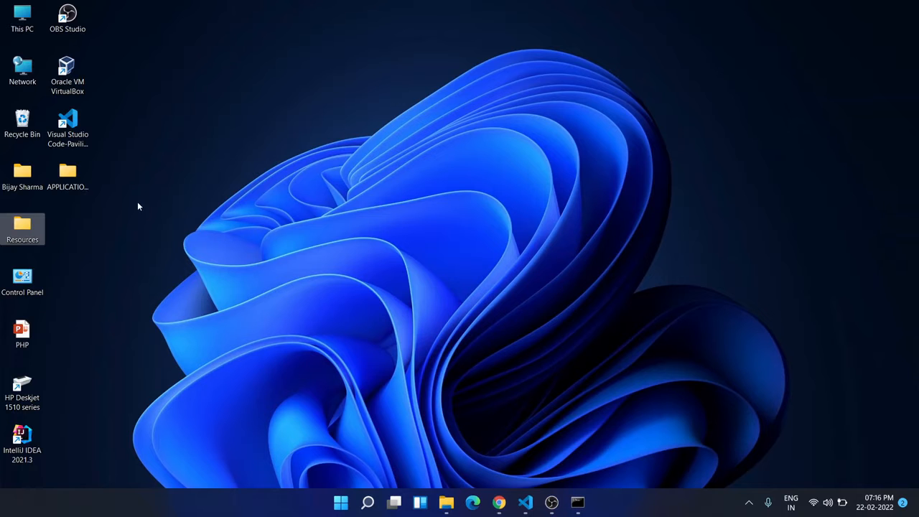
{"action": "double_click", "coordinate": [34, 226]}
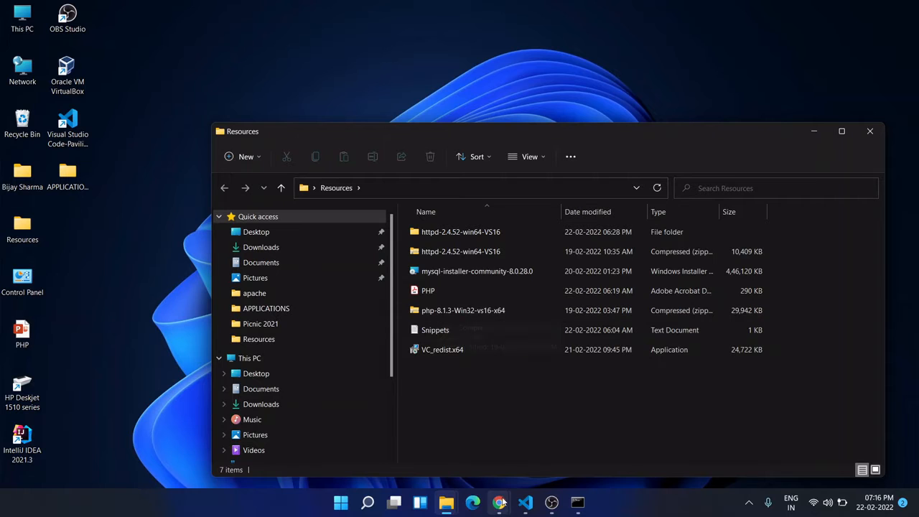
{"action": "mouse_move", "coordinate": [499, 502]}
{"action": "left_click", "coordinate": [443, 461]}
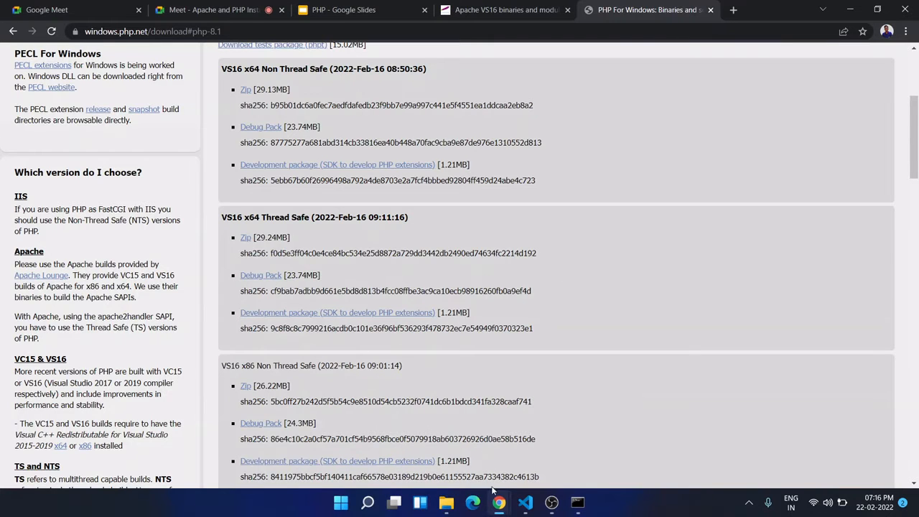
{"action": "mouse_move", "coordinate": [447, 502]}
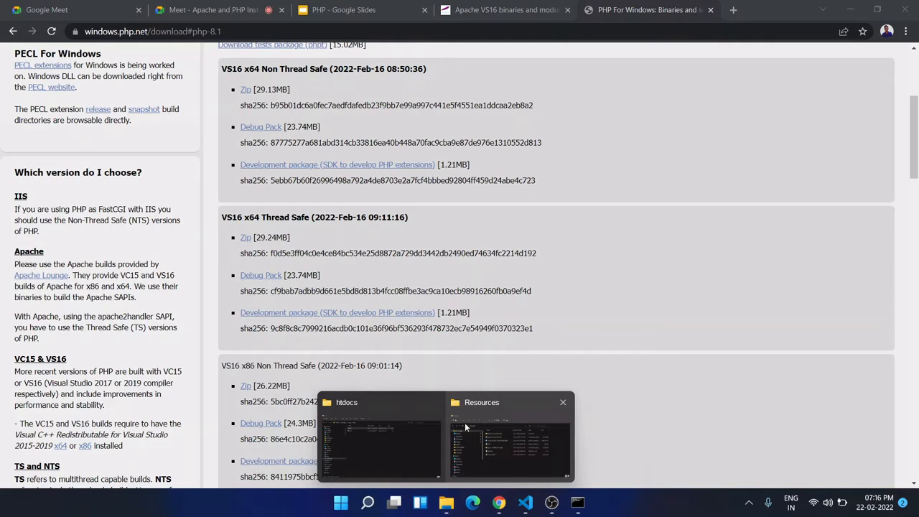
{"action": "left_click", "coordinate": [495, 448]}
- Extract the php-8.1.3-Win32-vs16-x64 zip into its own folder inside Resources and look over the extracted files
{"action": "left_click", "coordinate": [440, 309]}
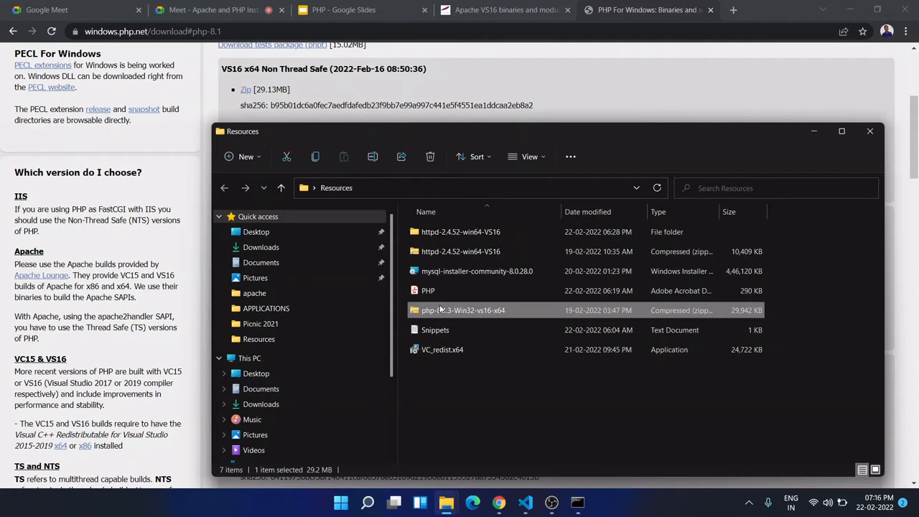
{"action": "right_click", "coordinate": [440, 308]}
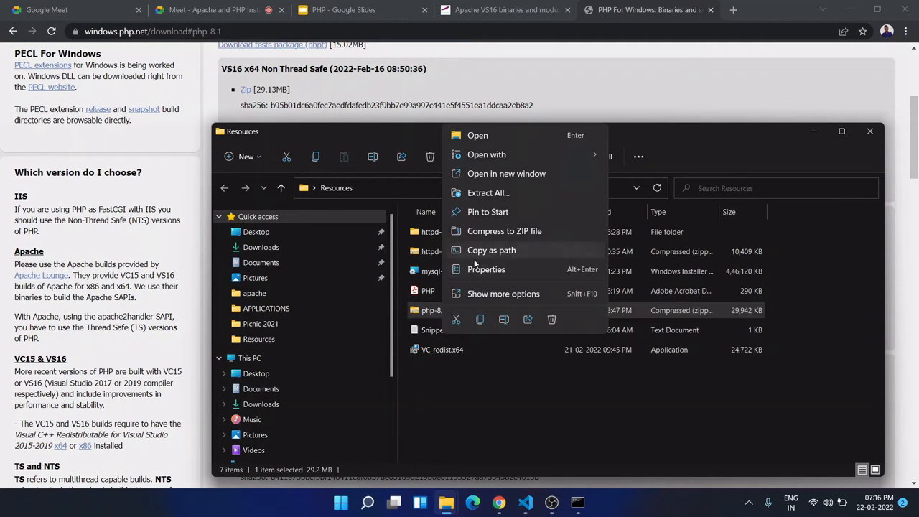
{"action": "left_click", "coordinate": [482, 193]}
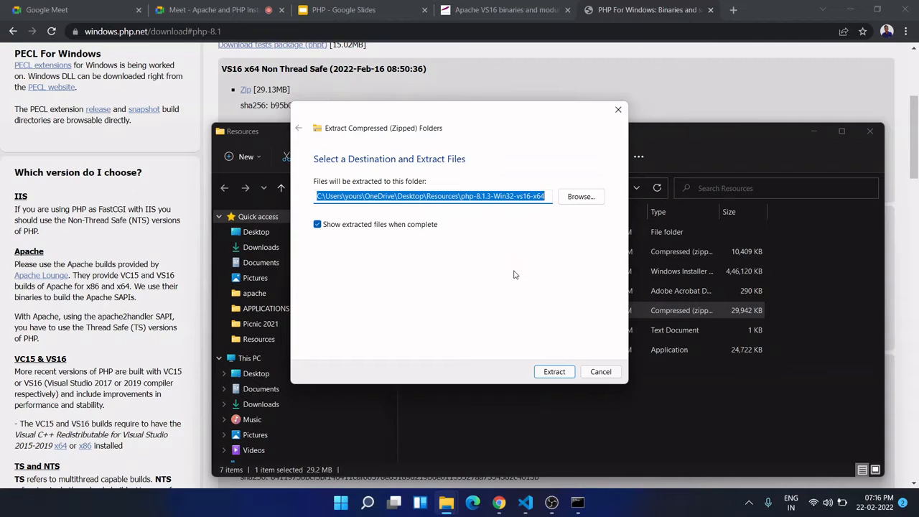
{"action": "left_click", "coordinate": [558, 373]}
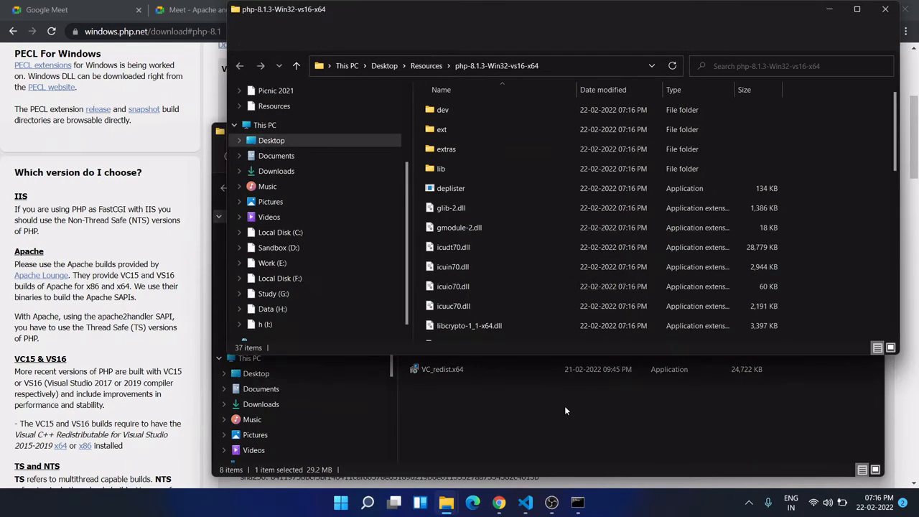
{"action": "left_click", "coordinate": [886, 8]}
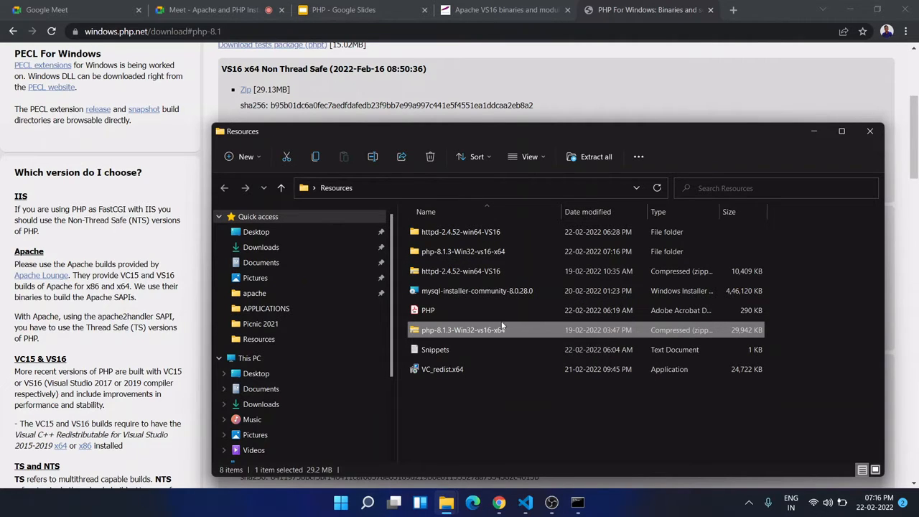
{"action": "double_click", "coordinate": [486, 251]}
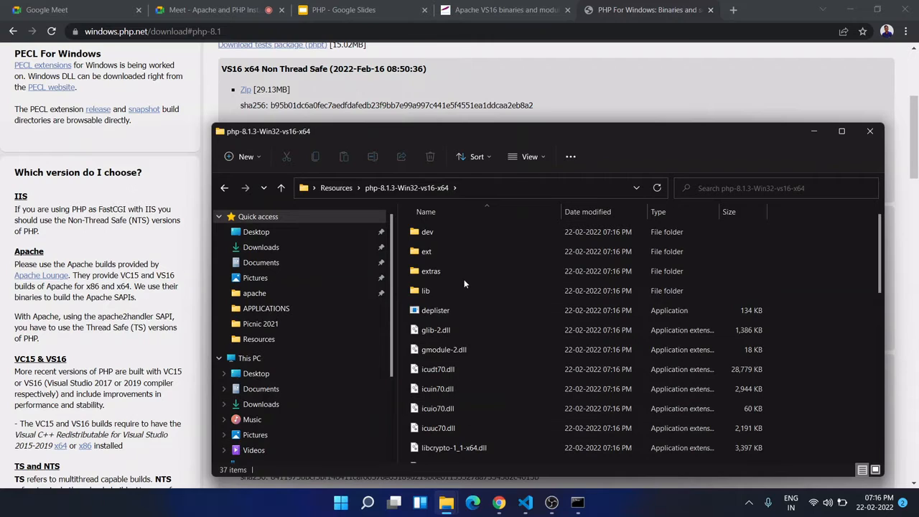
{"action": "left_click", "coordinate": [224, 187]}
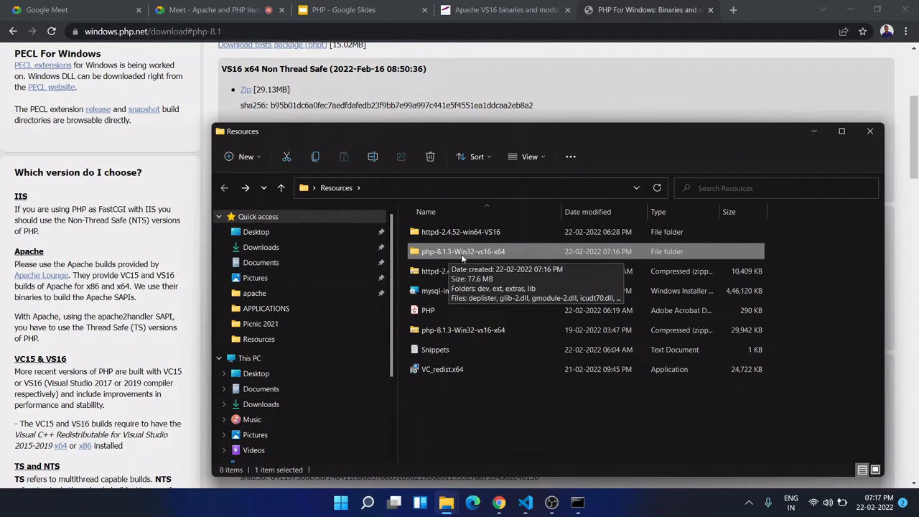
- Rename the extracted php-8.1.3-Win32-vs16-x64 folder to php
{"action": "right_click", "coordinate": [463, 258]}
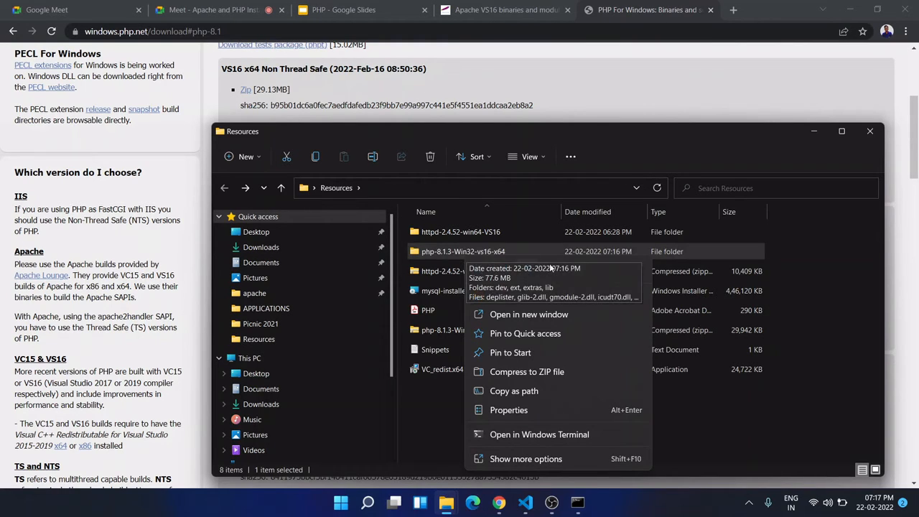
{"action": "left_click", "coordinate": [525, 269]}
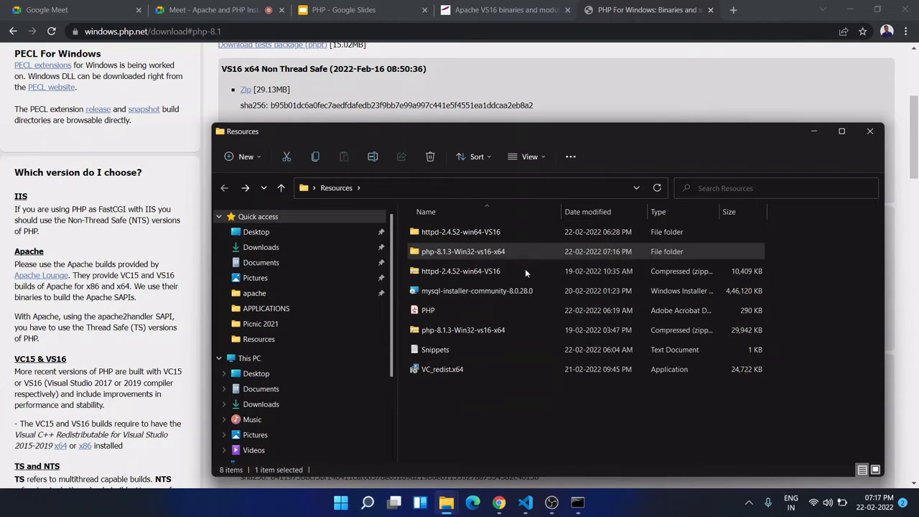
{"action": "type", "text": "php"}
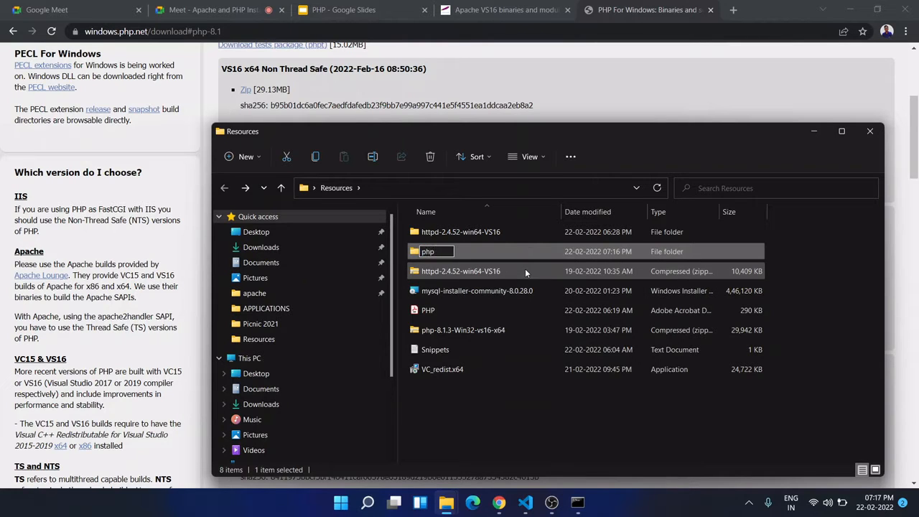
{"action": "key", "text": "Return"}
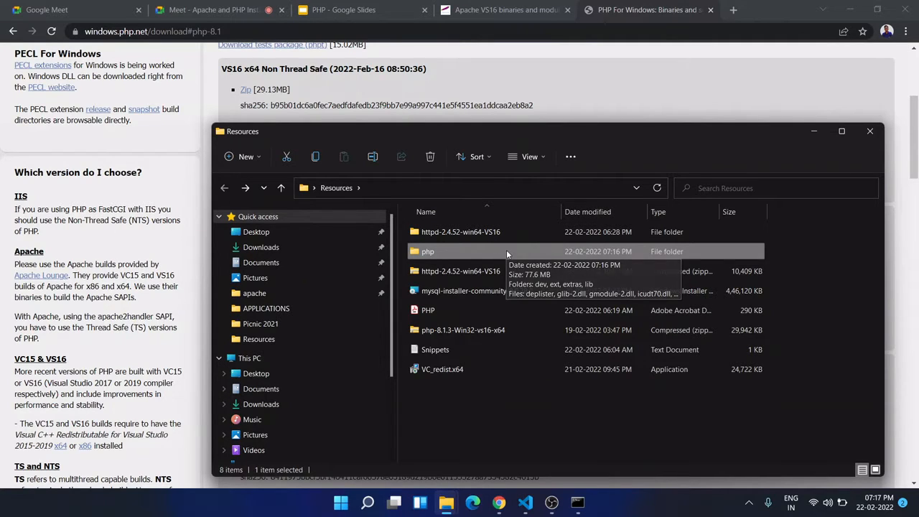
- Copy the php folder from Resources to the root of Local Disk (C:) and open the copy in a maximized window
{"action": "key", "text": "ctrl+c"}
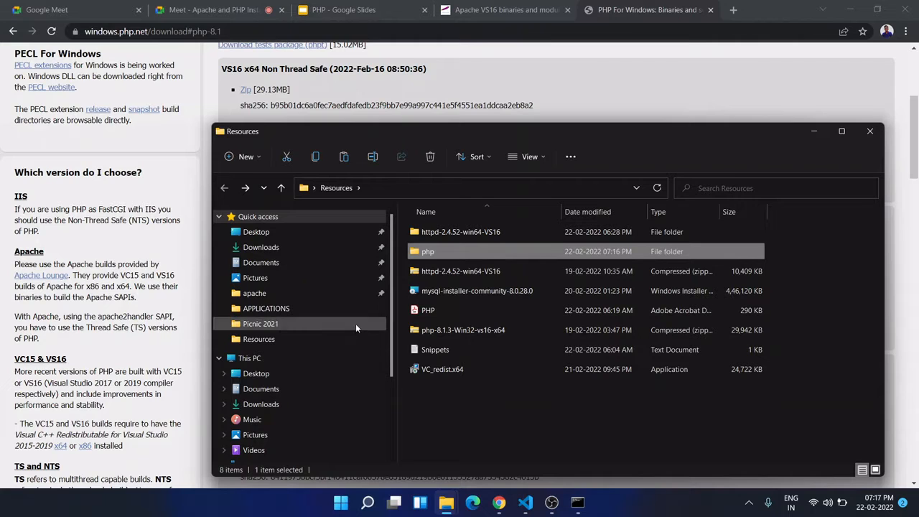
{"action": "scroll", "coordinate": [299, 405], "scroll_direction": "down", "scroll_amount": 2}
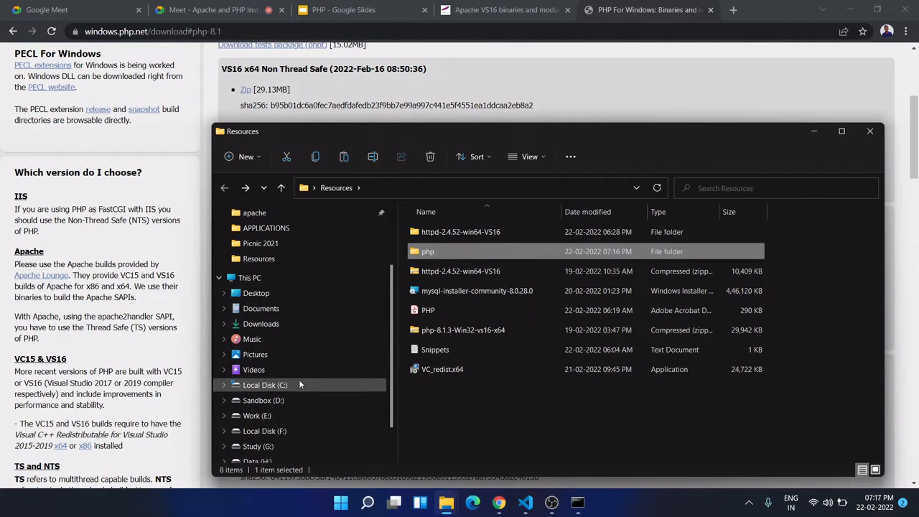
{"action": "left_click", "coordinate": [299, 382]}
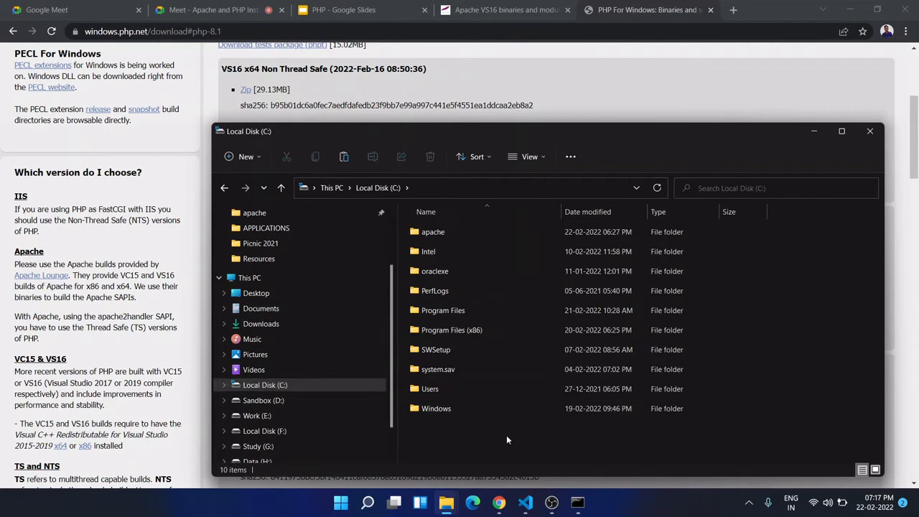
{"action": "key", "text": "ctrl+v"}
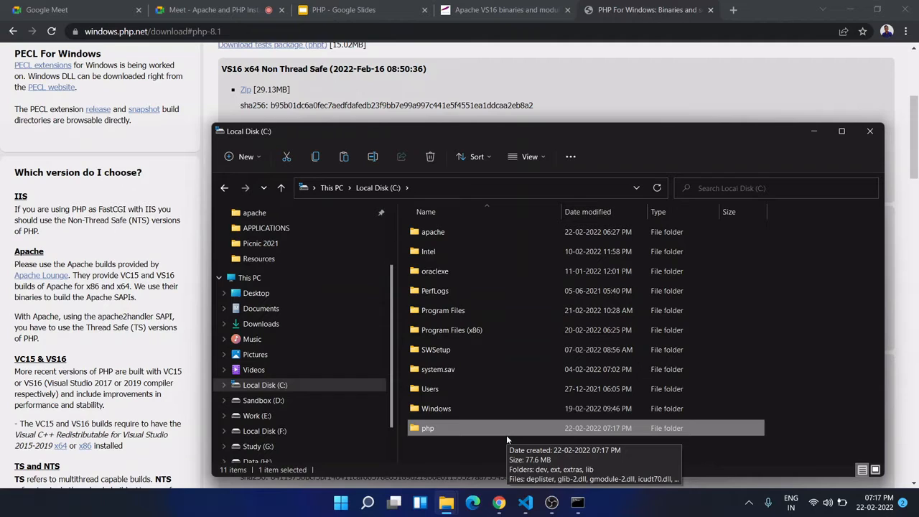
{"action": "left_click", "coordinate": [477, 437]}
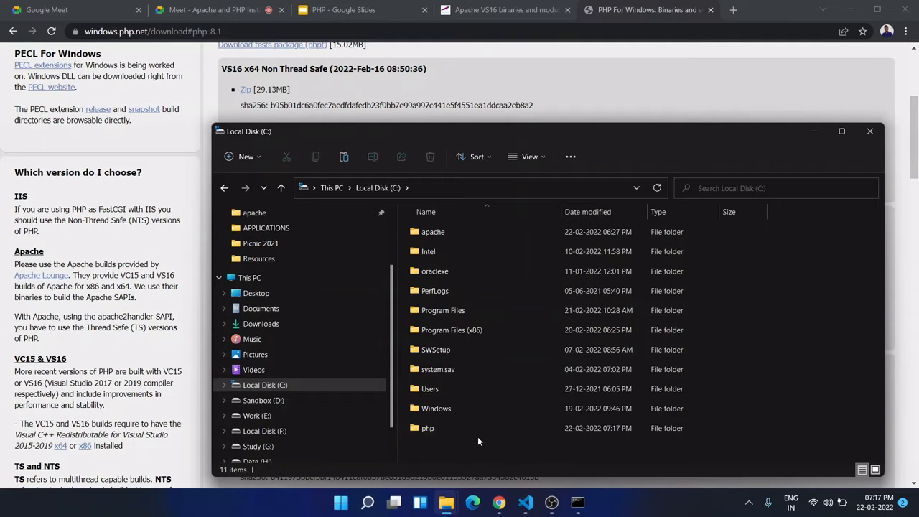
{"action": "double_click", "coordinate": [463, 428]}
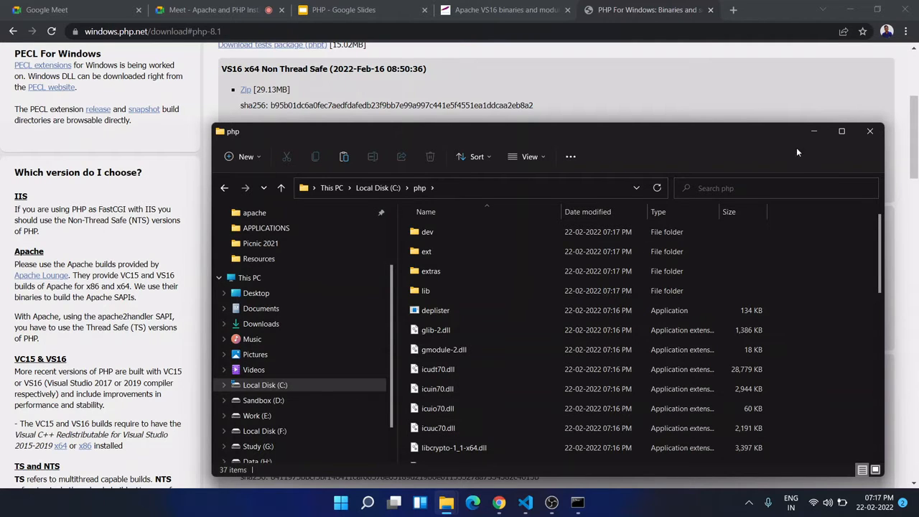
{"action": "left_click", "coordinate": [830, 135]}
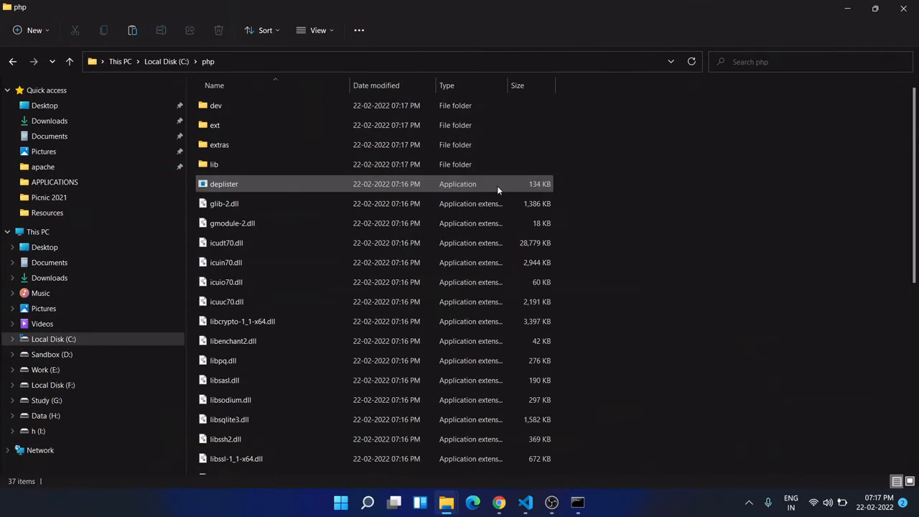
- Rename the php.ini-development file in C:\php to php.ini, accepting the extension change
{"action": "scroll", "coordinate": [417, 225], "scroll_direction": "down", "scroll_amount": 5}
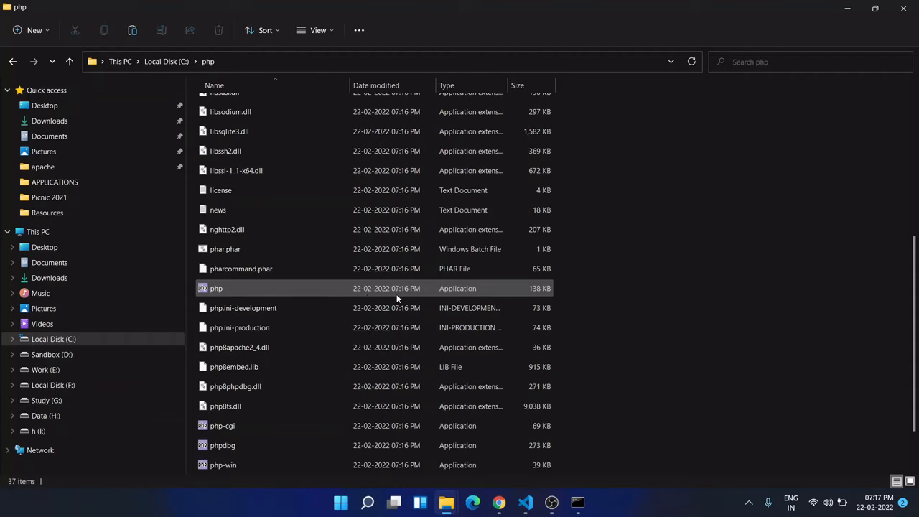
{"action": "mouse_move", "coordinate": [343, 287]}
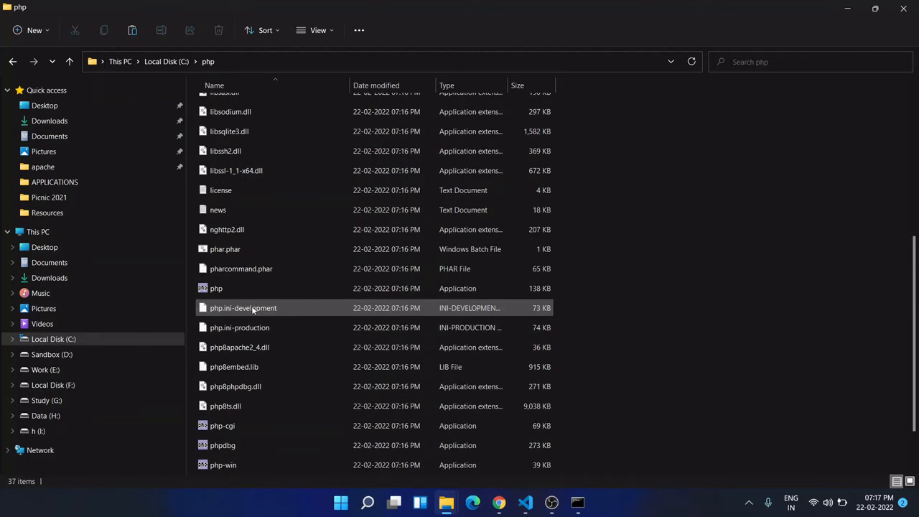
{"action": "mouse_move", "coordinate": [251, 310]}
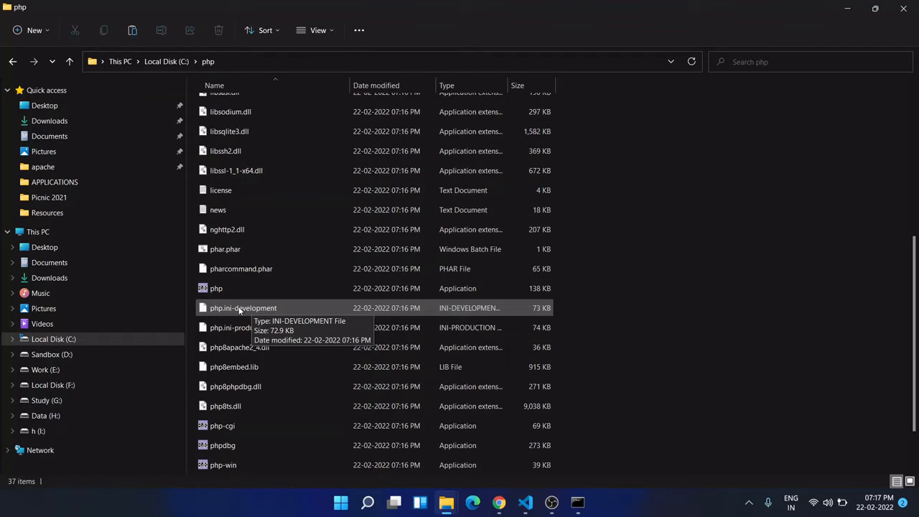
{"action": "right_click", "coordinate": [240, 310]}
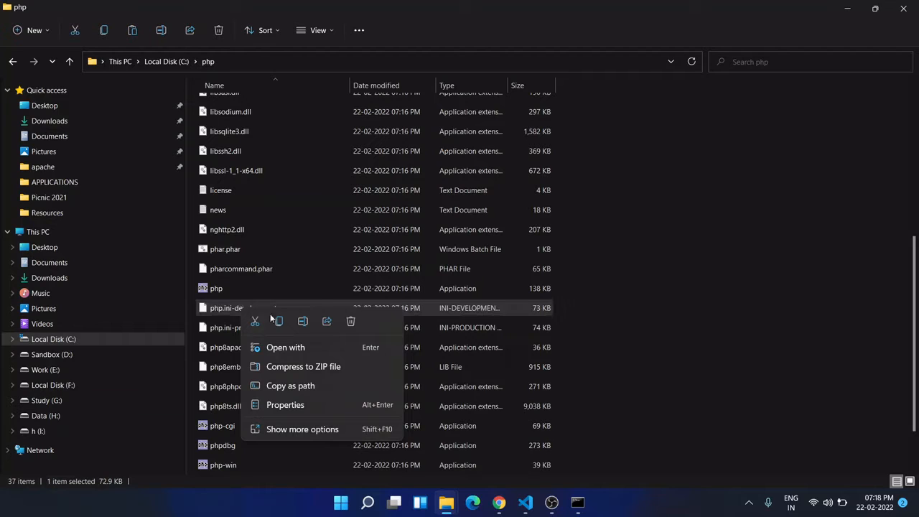
{"action": "left_click", "coordinate": [303, 321]}
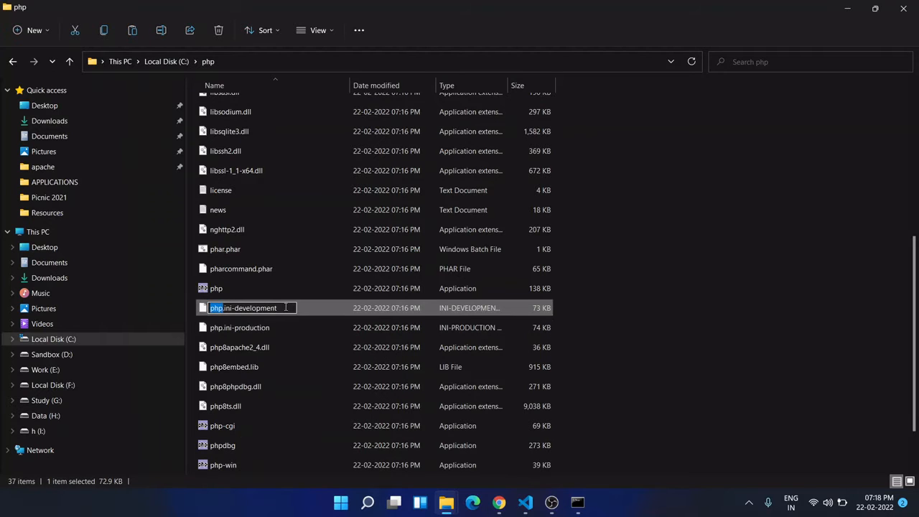
{"action": "left_click", "coordinate": [286, 307]}
{"action": "key", "text": "BackSpace"}
{"action": "key", "text": "BackSpace"}
{"action": "key", "text": "BackSpace"}
{"action": "key", "text": "BackSpace"}
{"action": "key", "text": "BackSpace"}
{"action": "key", "text": "BackSpace"}
{"action": "key", "text": "BackSpace"}
{"action": "key", "text": "BackSpace"}
{"action": "key", "text": "BackSpace"}
{"action": "key", "text": "BackSpace"}
{"action": "key", "text": "BackSpace"}
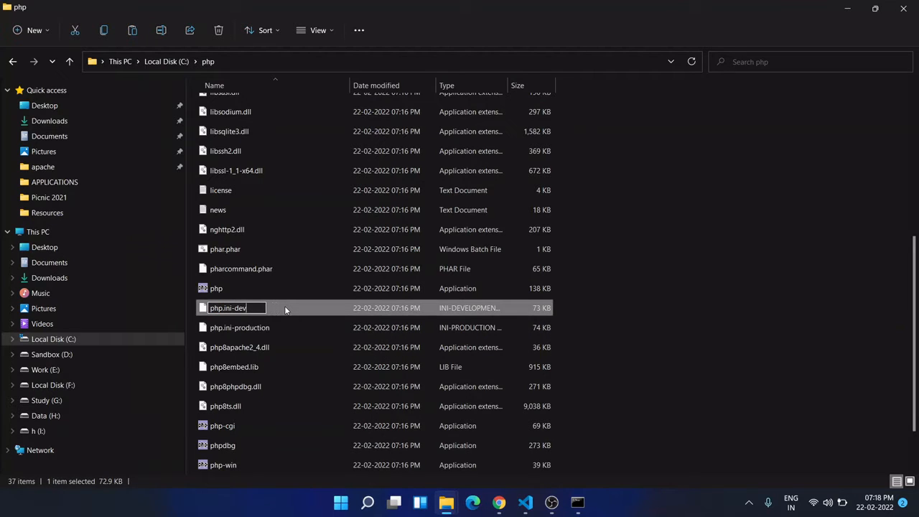
{"action": "key", "text": "BackSpace"}
{"action": "key", "text": "Return"}
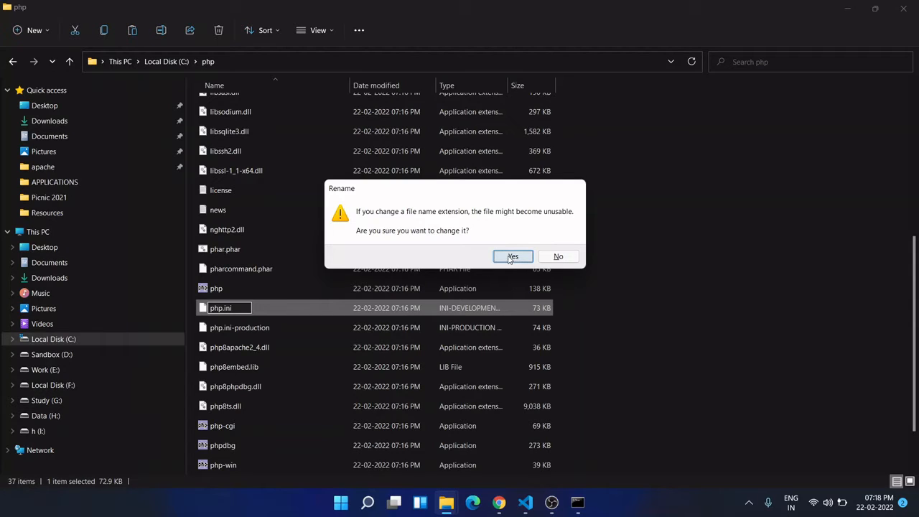
{"action": "left_click", "coordinate": [510, 257]}
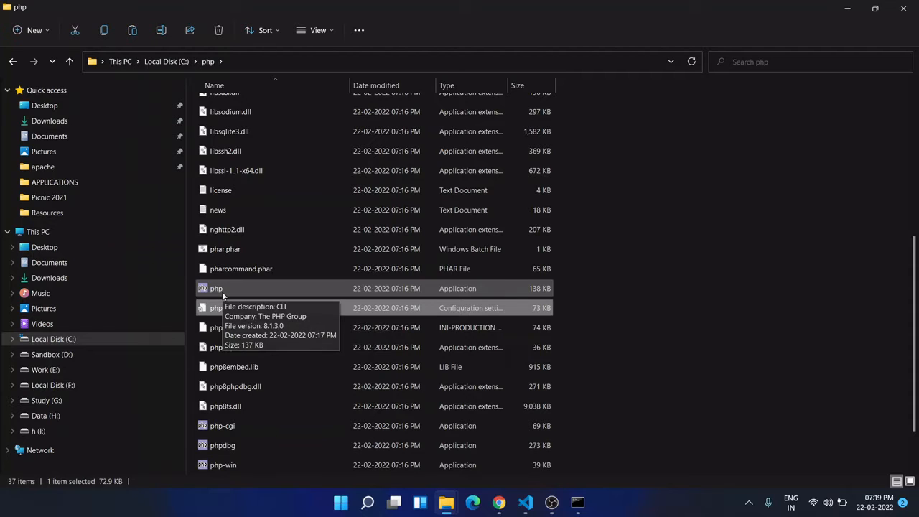
{"action": "left_click", "coordinate": [622, 286]}
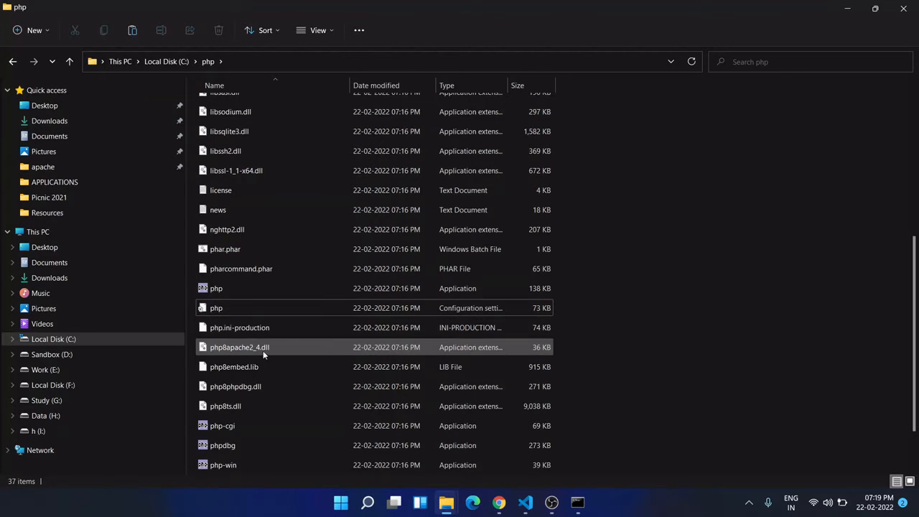
- Copy the full file name php8apache2_4.dll from that file's properties and close the properties
{"action": "mouse_move", "coordinate": [227, 351]}
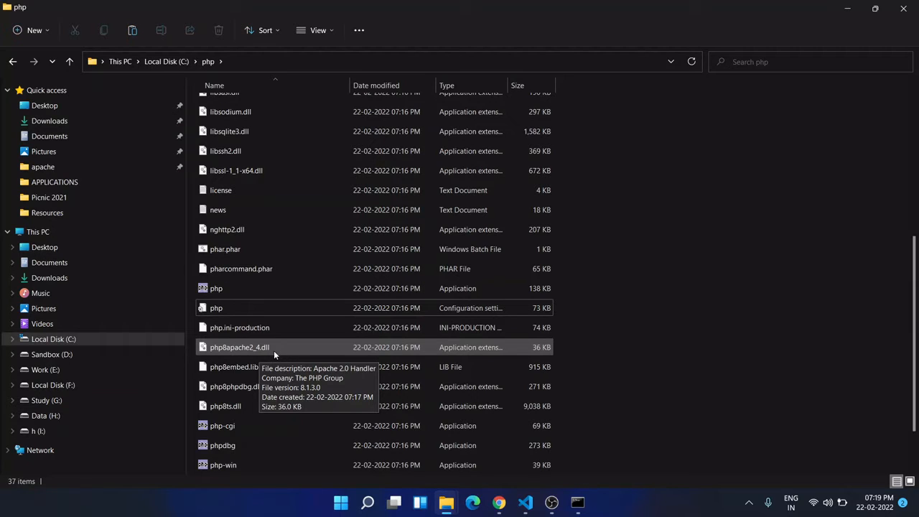
{"action": "left_click", "coordinate": [274, 351]}
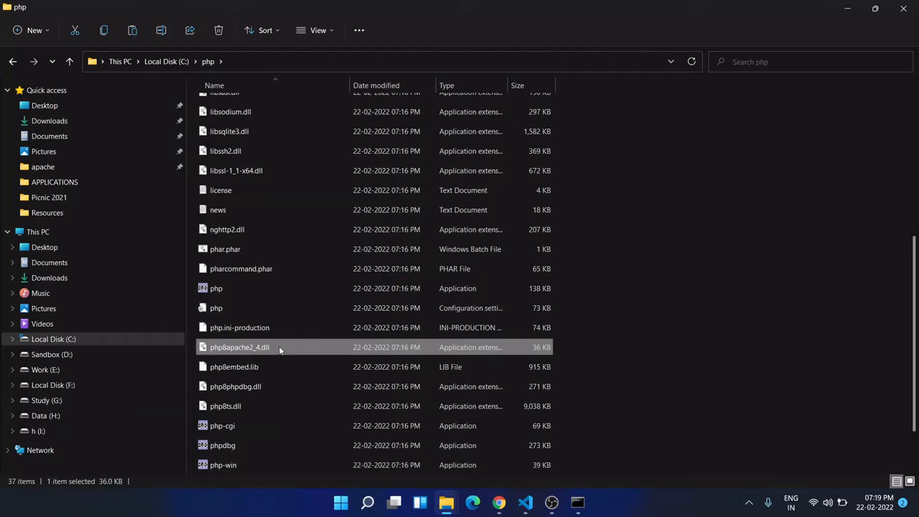
{"action": "right_click", "coordinate": [281, 350]}
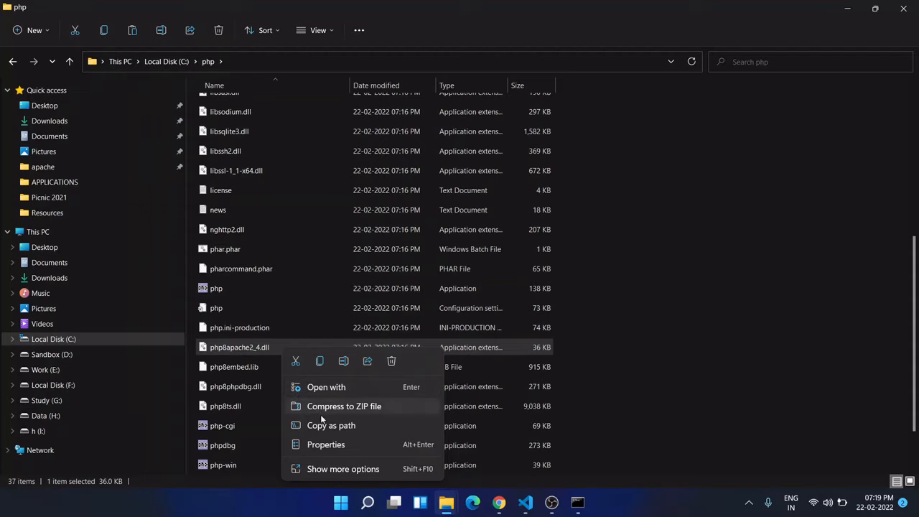
{"action": "left_click", "coordinate": [333, 473]}
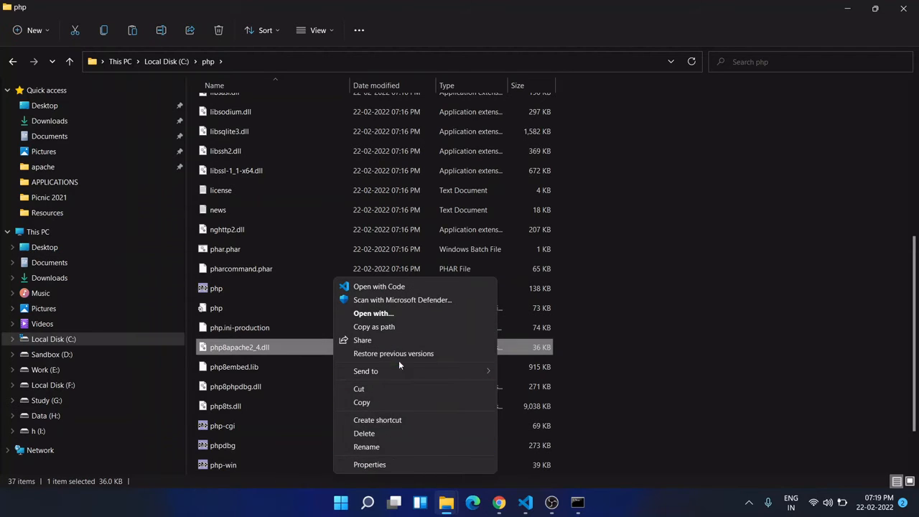
{"action": "left_click", "coordinate": [399, 463]}
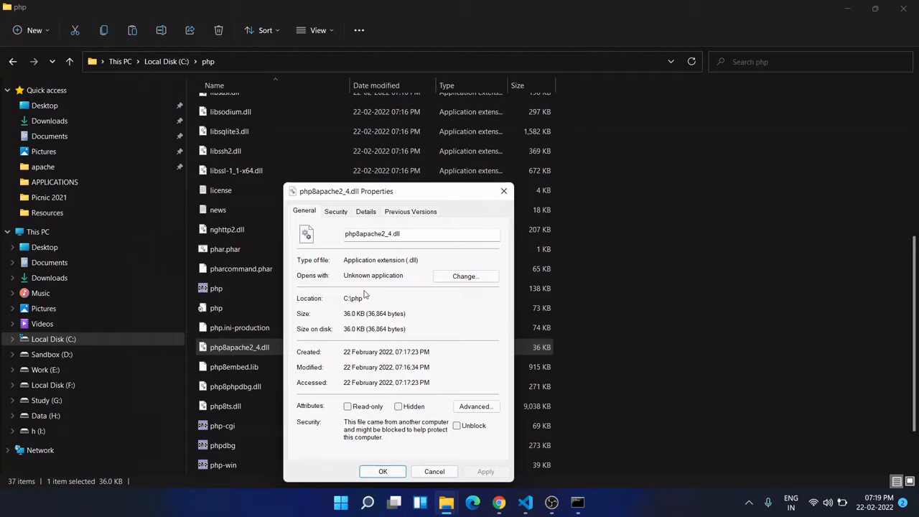
{"action": "left_click_drag", "start_coordinate": [364, 298], "coordinate": [342, 300]}
{"action": "left_click_drag", "start_coordinate": [408, 234], "coordinate": [323, 237]}
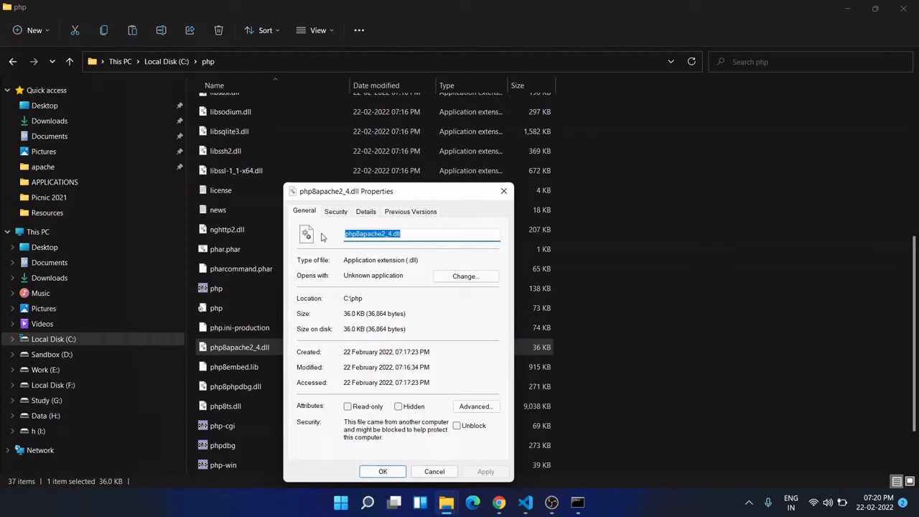
{"action": "key", "text": "ctrl+c"}
{"action": "left_click", "coordinate": [508, 190]}
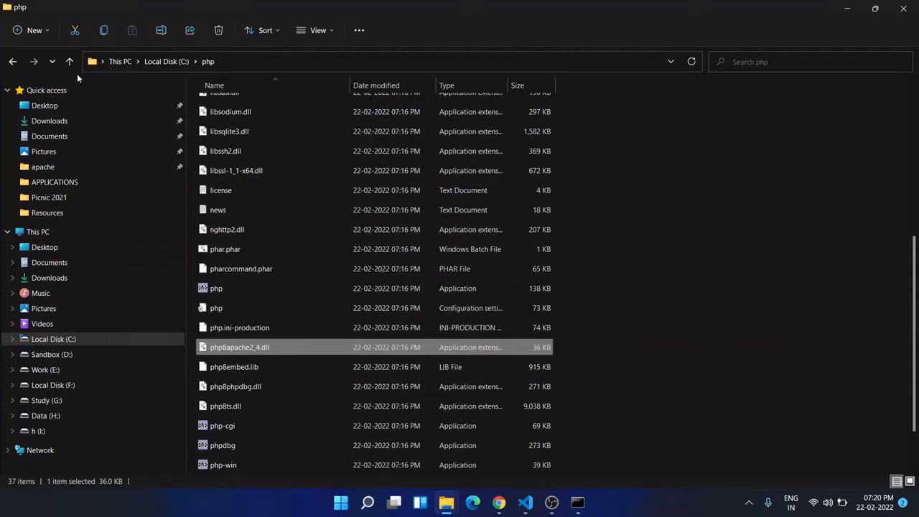
- Open the httpd configuration file from C:\apache\conf in Visual Studio Code, trusting the file, and hide the Explorer side bar
{"action": "left_click", "coordinate": [167, 63]}
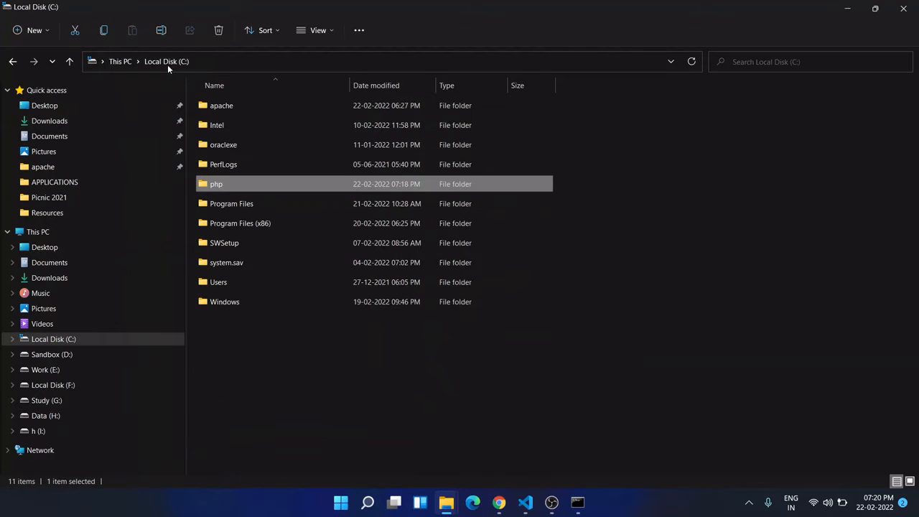
{"action": "double_click", "coordinate": [243, 107]}
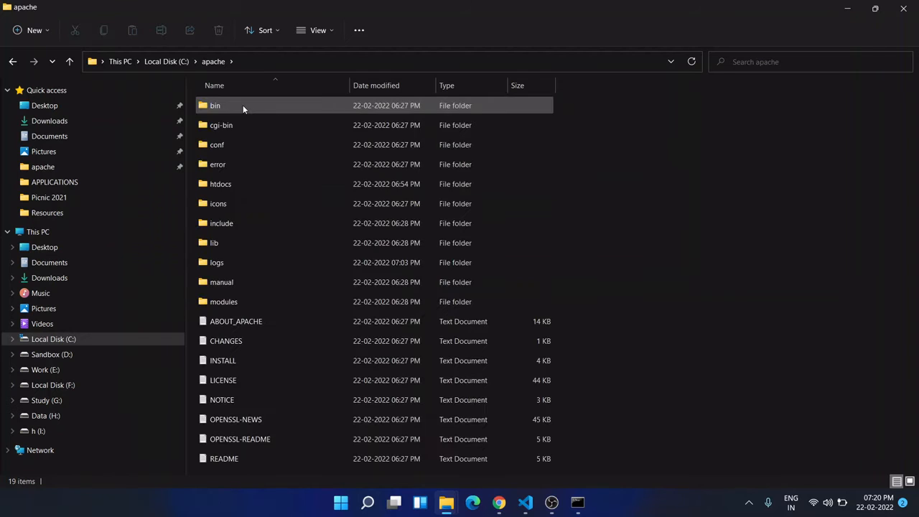
{"action": "double_click", "coordinate": [248, 144]}
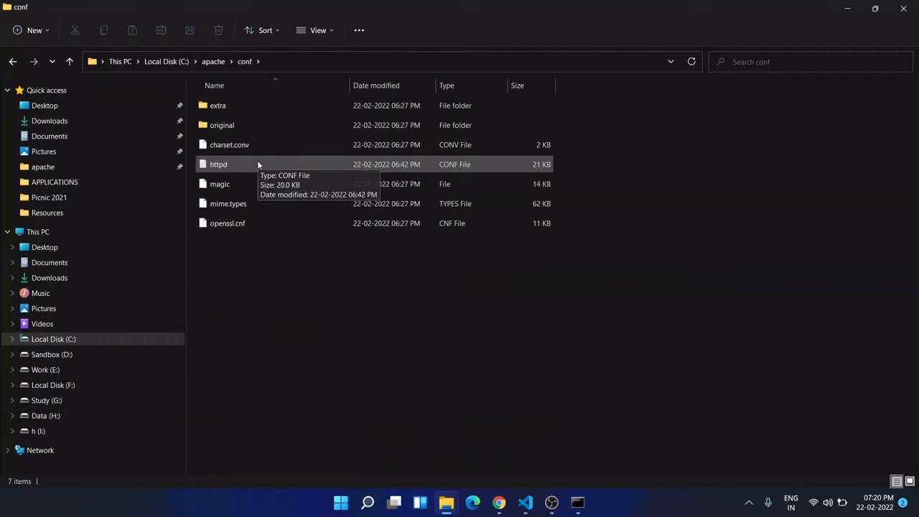
{"action": "left_click", "coordinate": [257, 164]}
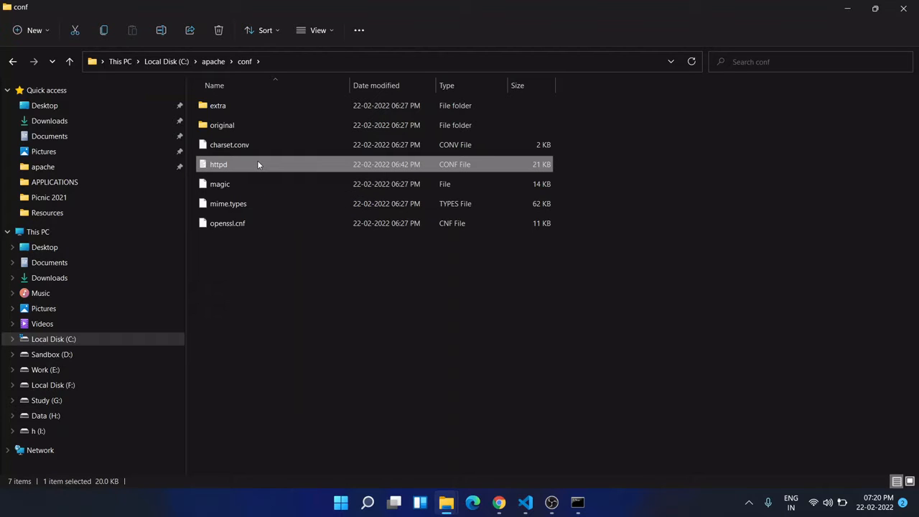
{"action": "right_click", "coordinate": [258, 164]}
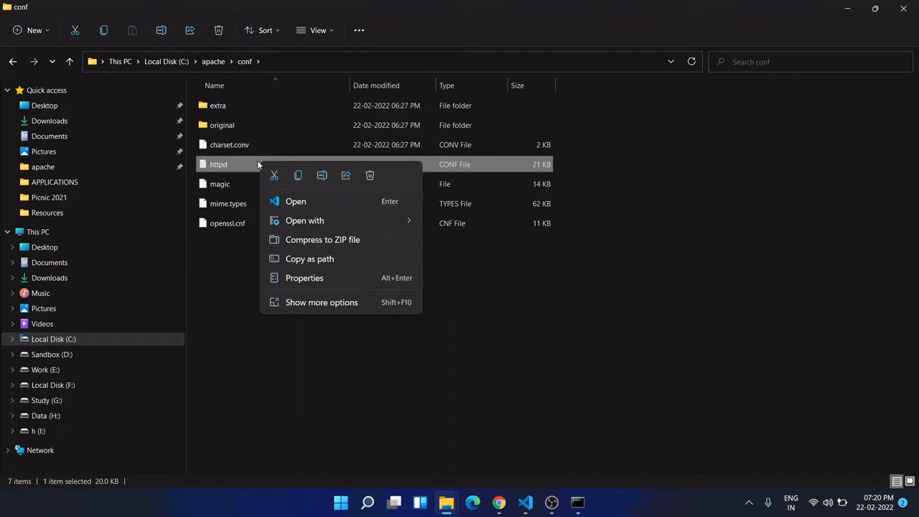
{"action": "left_click", "coordinate": [287, 202]}
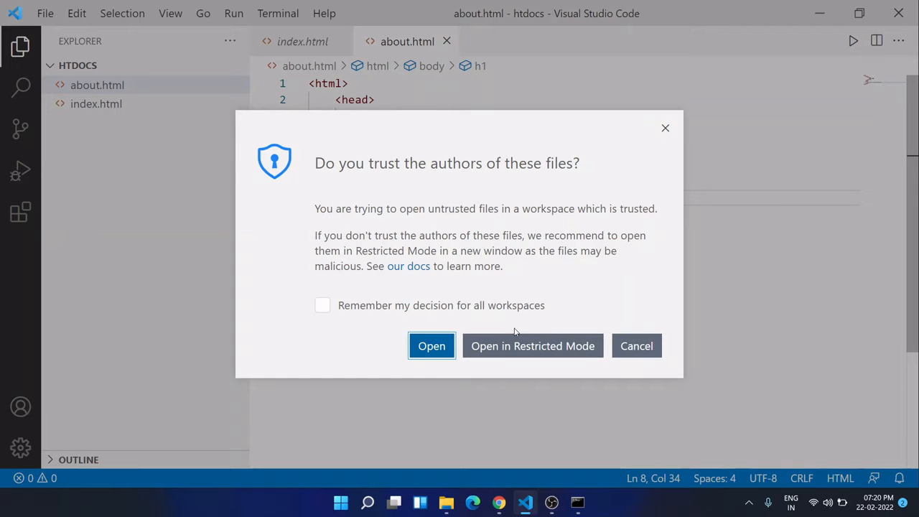
{"action": "left_click", "coordinate": [434, 351]}
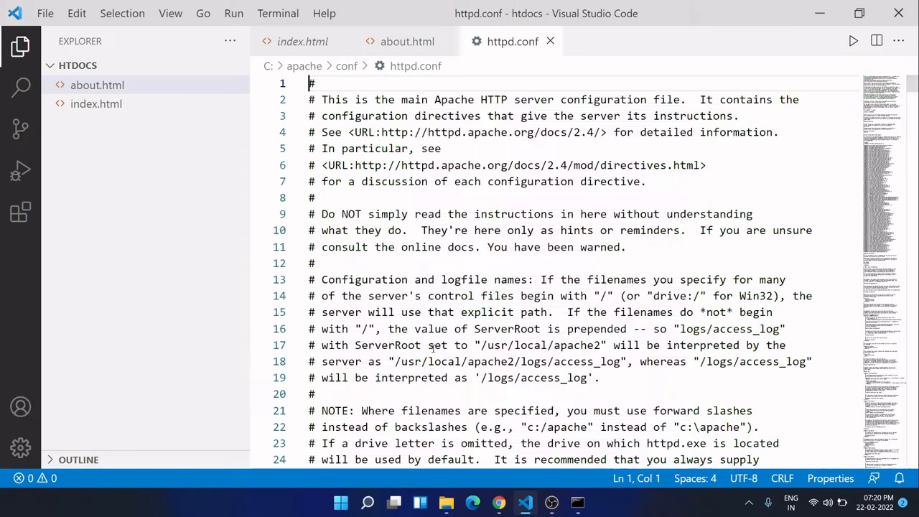
{"action": "left_click", "coordinate": [20, 48]}
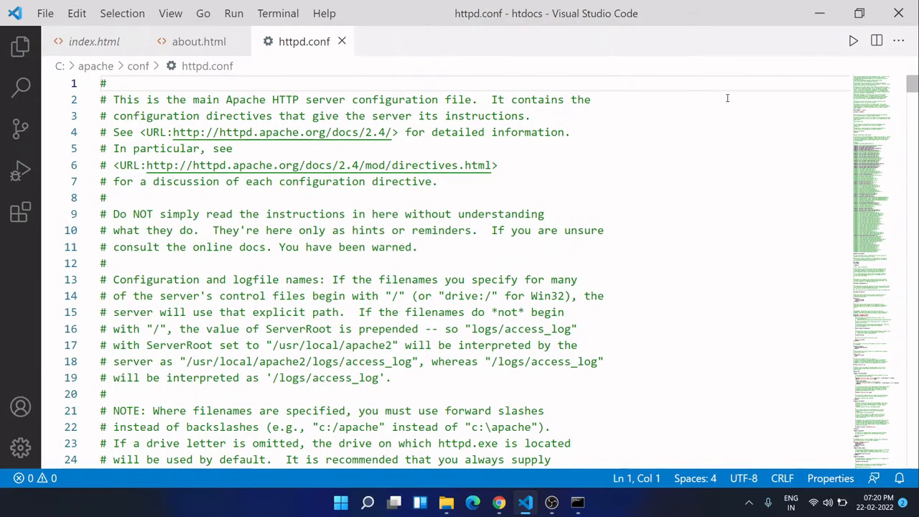
- Begin a directive on the empty last line of httpd.conf with LoadModule php_module
{"action": "left_click_drag", "start_coordinate": [913, 85], "coordinate": [916, 451]}
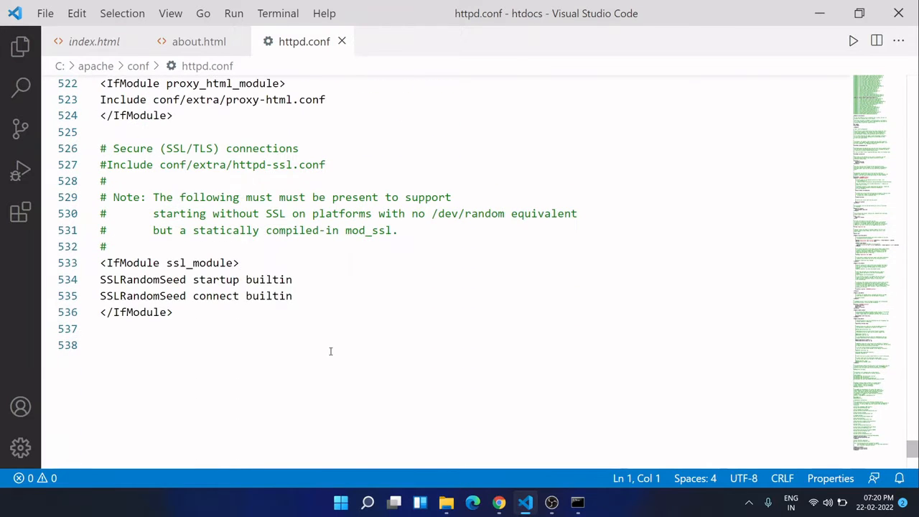
{"action": "left_click", "coordinate": [134, 339]}
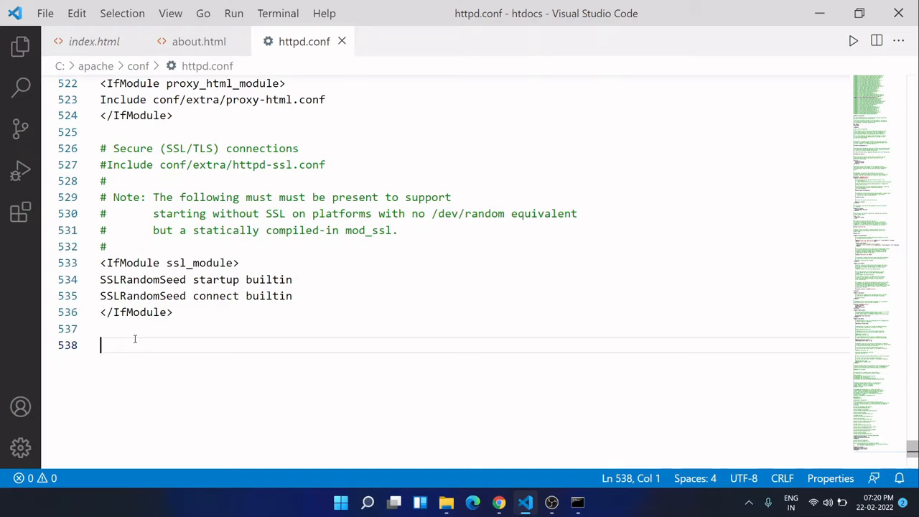
{"action": "type", "text": "LoadMo"}
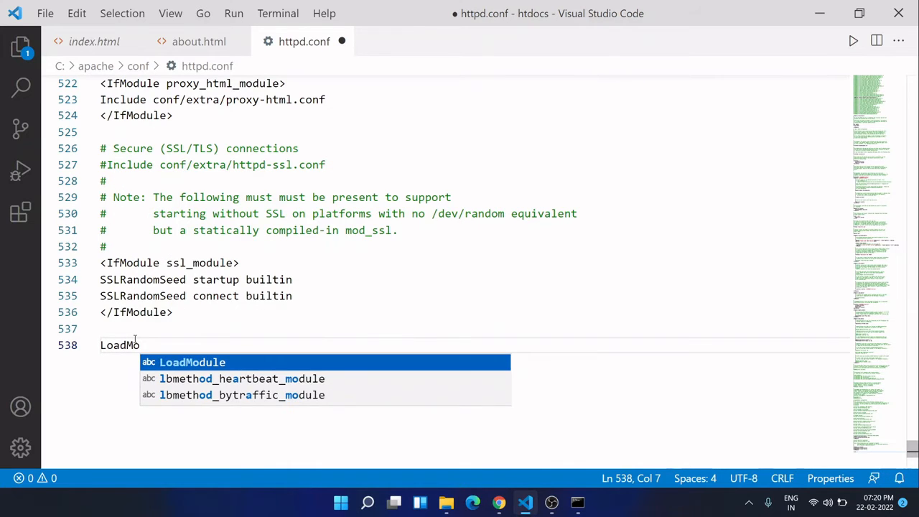
{"action": "key", "text": "Tab"}
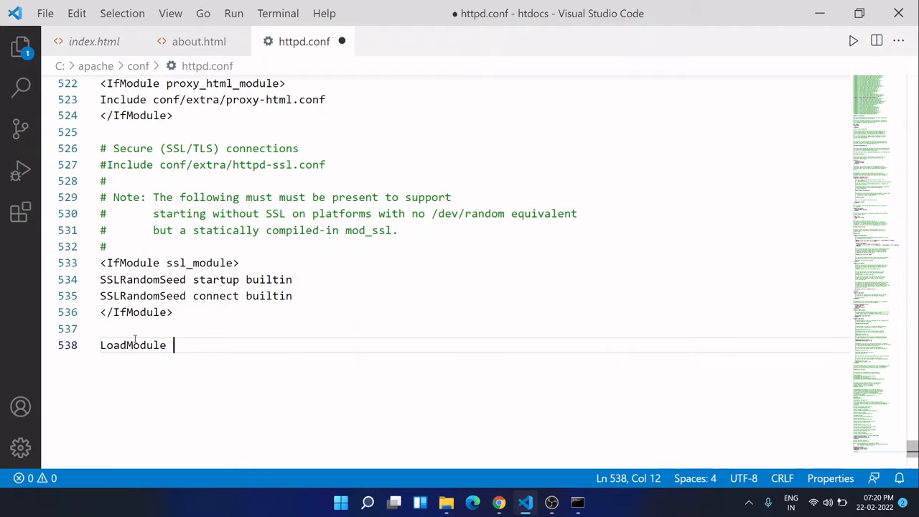
{"action": "type", "text": "php"}
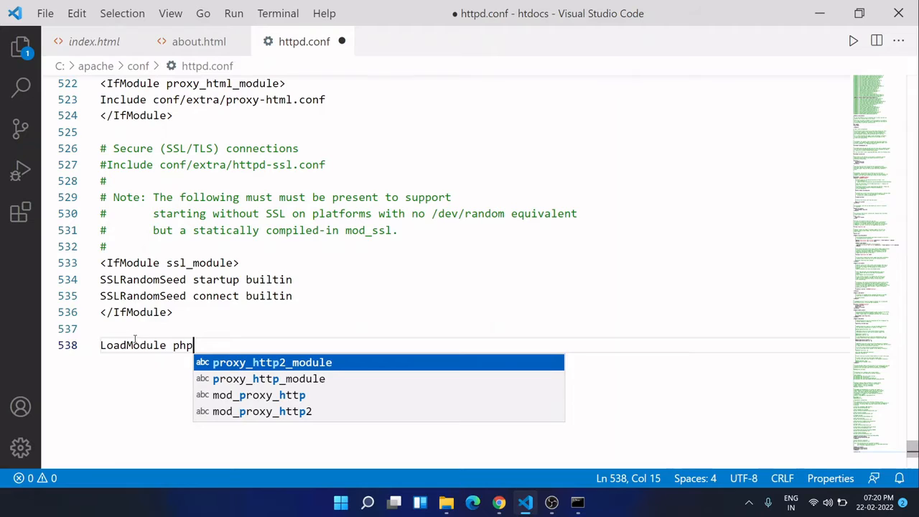
{"action": "type", "text": "m"}
{"action": "key", "text": "BackSpace"}
{"action": "type", "text": "_m"}
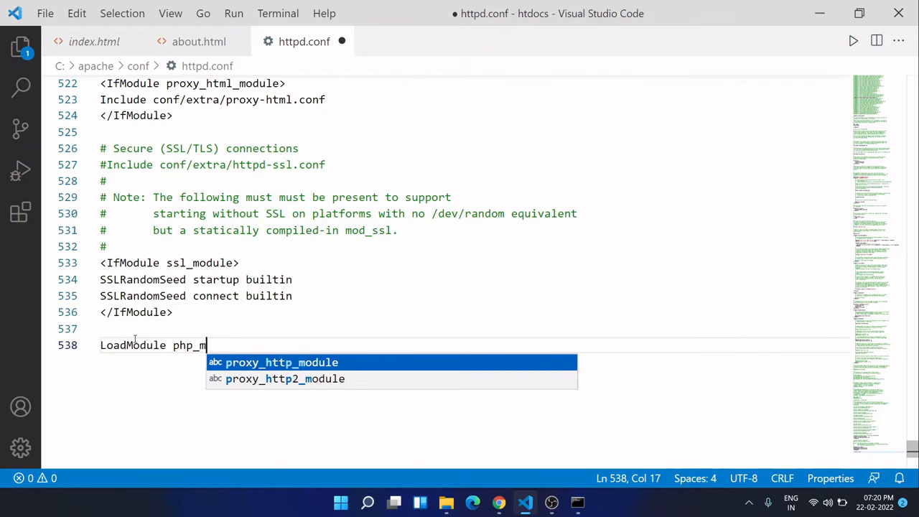
{"action": "type", "text": "odule"}
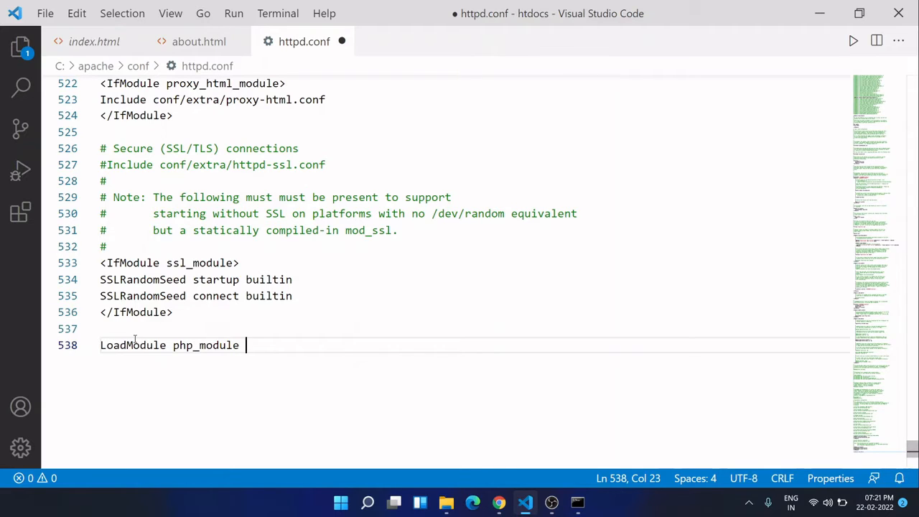
- Complete the LoadModule line with the quoted path "c:/php/php8apache2_4.dll", using the copied file name, and start a new line two lines below
{"action": "type", "text": "\"c:/php/"}
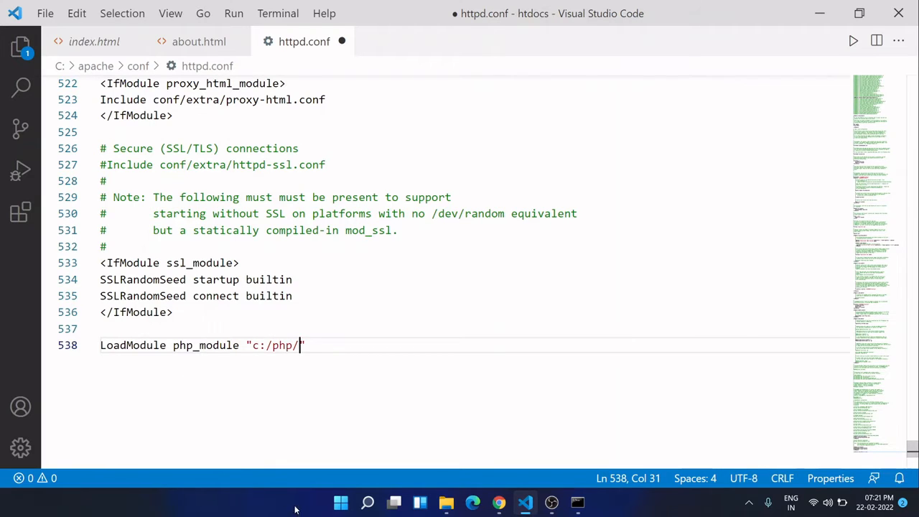
{"action": "left_click", "coordinate": [446, 502]}
{"action": "key", "text": "super+v"}
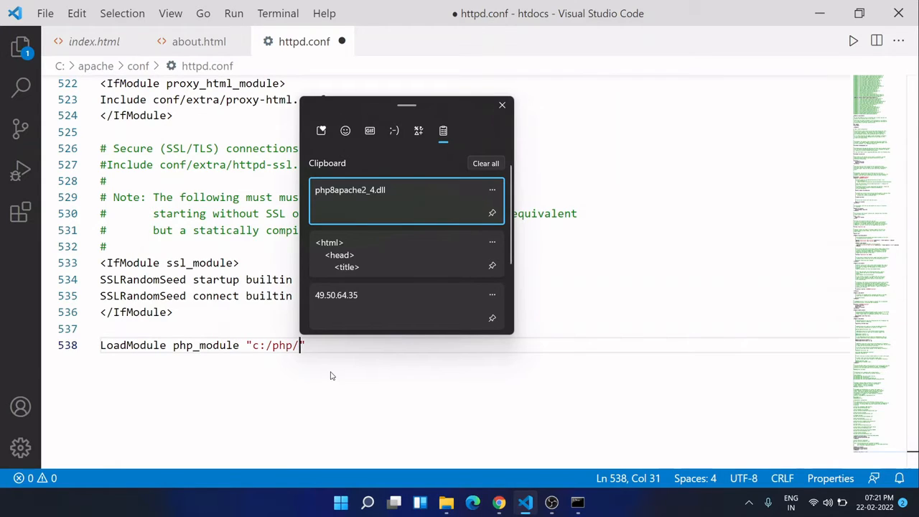
{"action": "key", "text": "Return"}
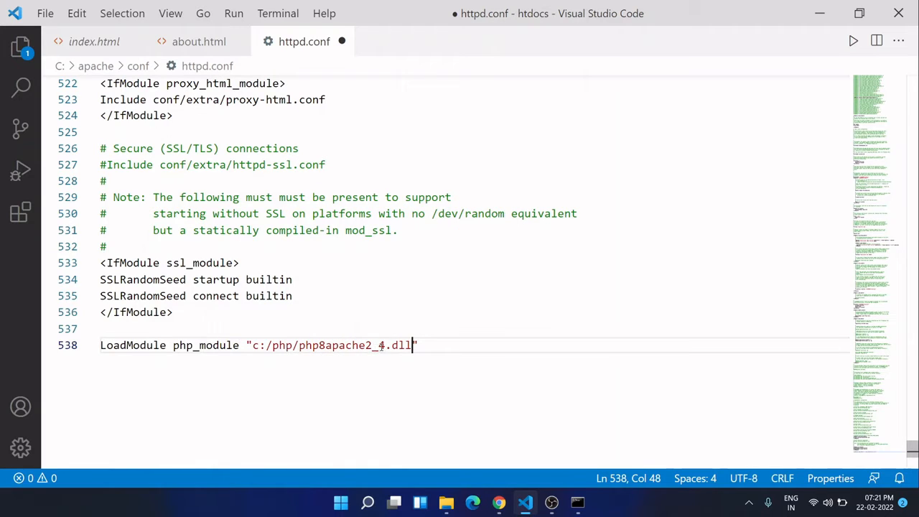
{"action": "left_click", "coordinate": [423, 348]}
{"action": "key", "text": "Return"}
{"action": "key", "text": "Return"}
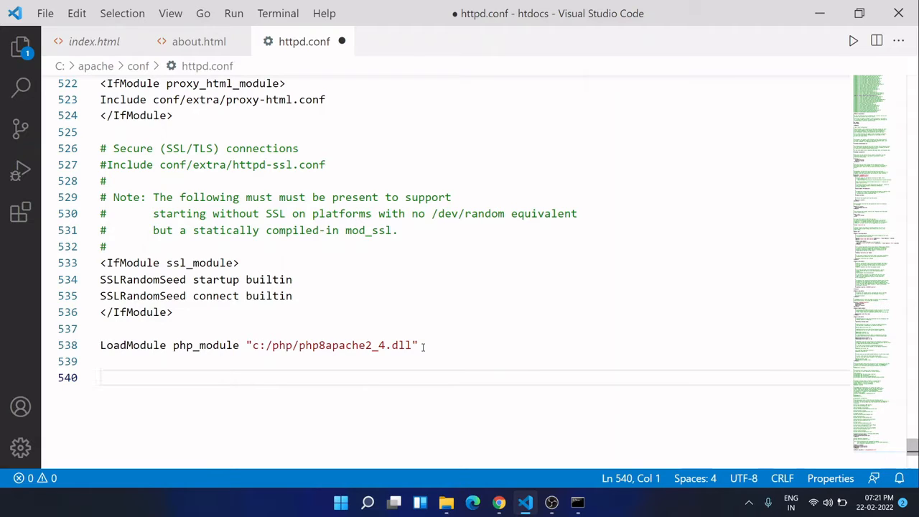
- Write the opening tag <IfModule php_module> on the last line of httpd.conf
{"action": "type", "text": "<If"}
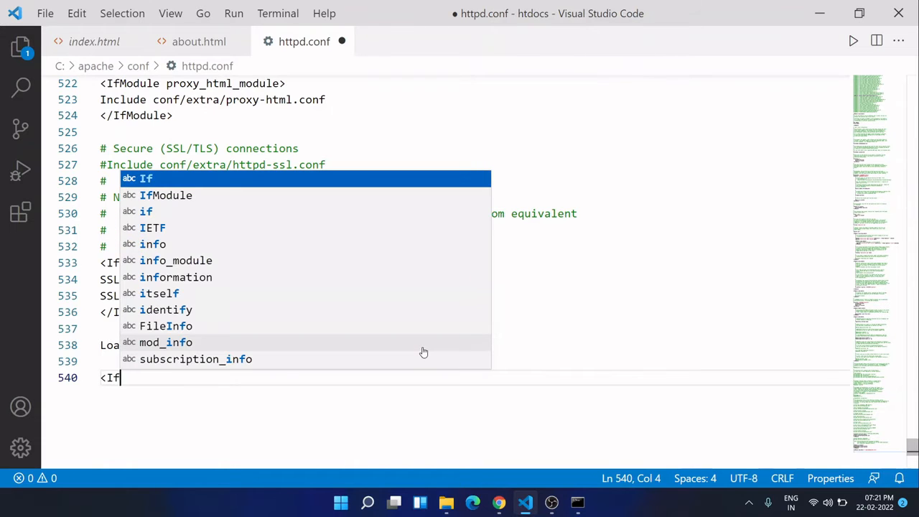
{"action": "key", "text": "Down"}
{"action": "key", "text": "Return"}
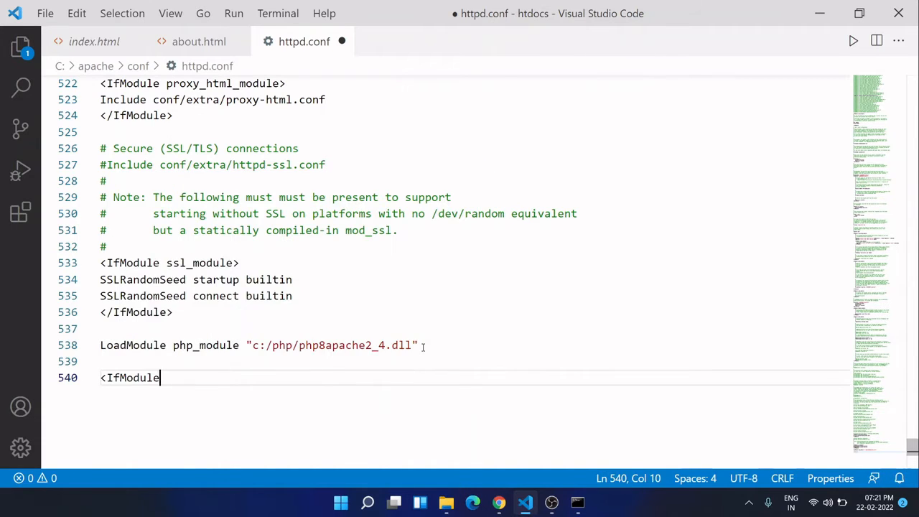
{"action": "type", "text": "php"}
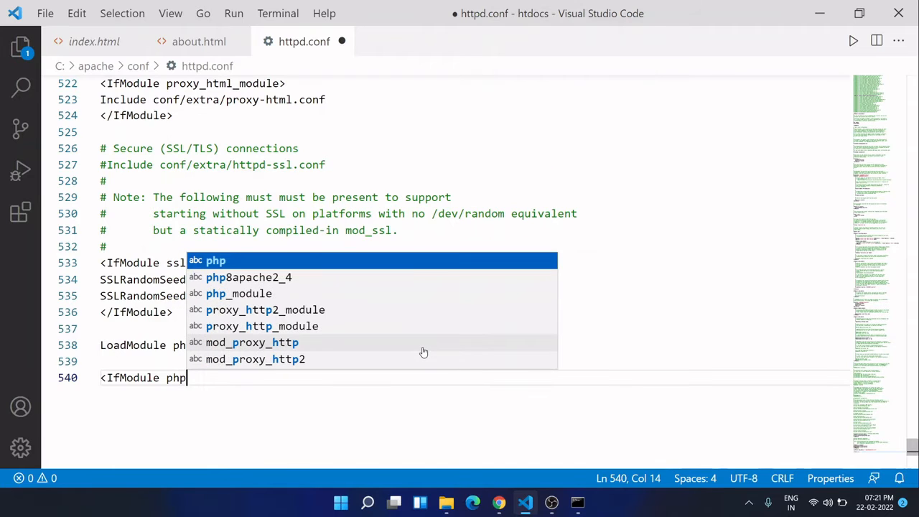
{"action": "key", "text": "Down"}
{"action": "key", "text": "Down"}
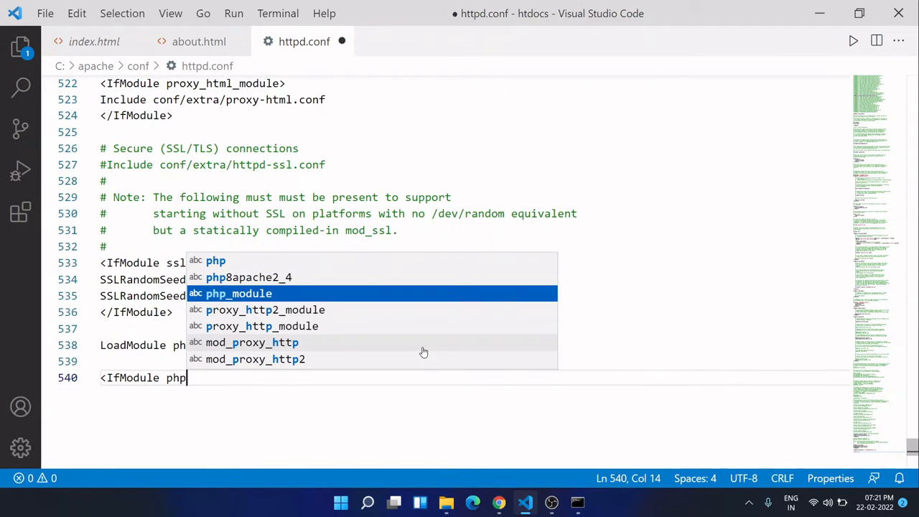
{"action": "key", "text": "Return"}
{"action": "type", "text": ">"}
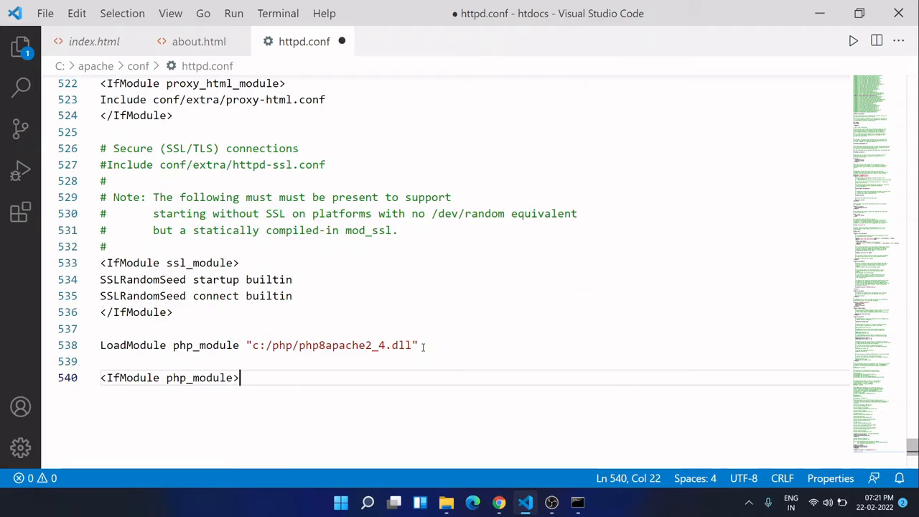
- Add the closing tag </IfModule> below the php_module opening tag and insert an empty line between the two tags
{"action": "key", "text": "Return"}
{"action": "type", "text": "</"}
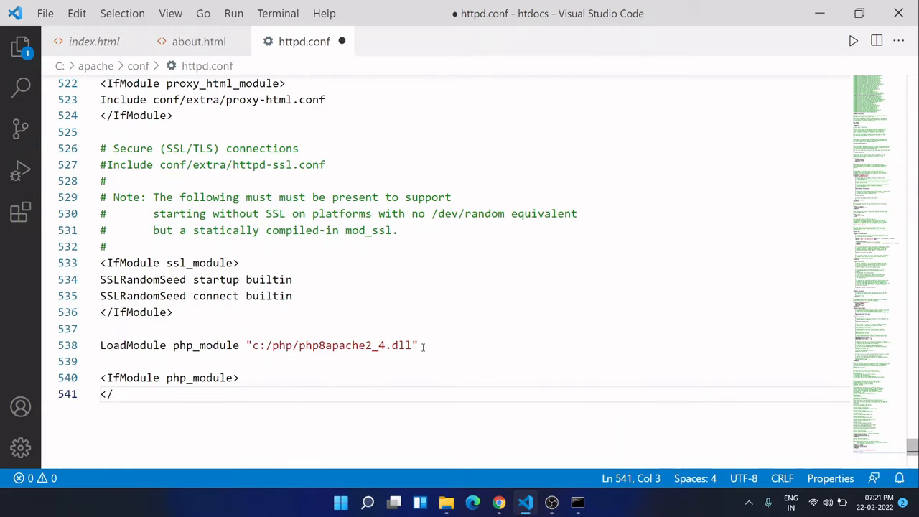
{"action": "type", "text": "I"}
{"action": "type", "text": "fM"}
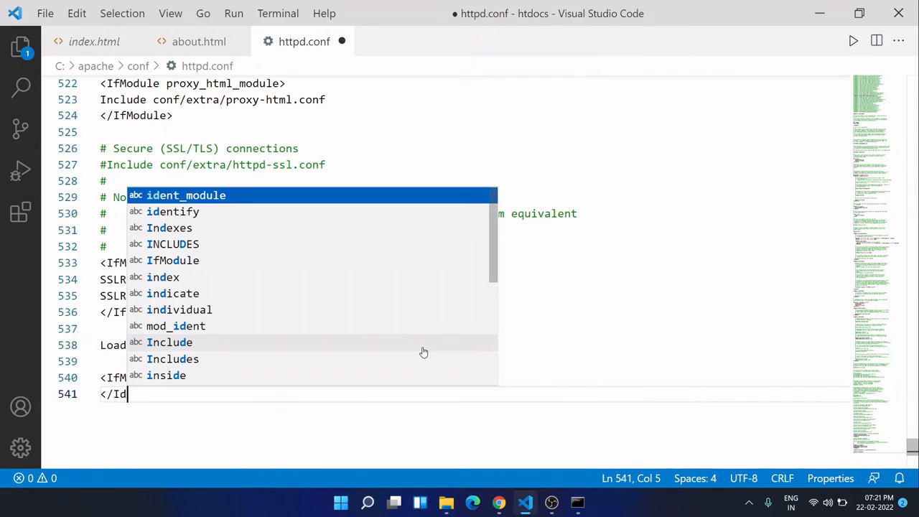
{"action": "key", "text": "Return"}
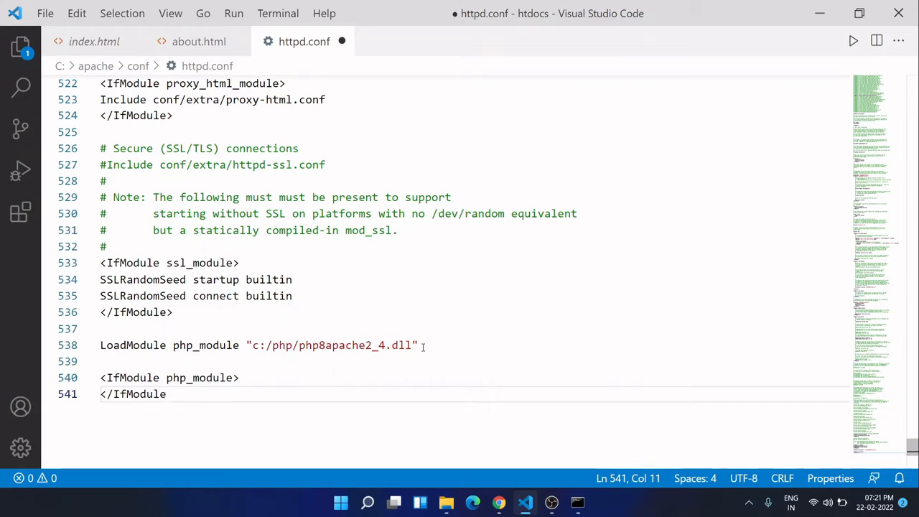
{"action": "type", "text": ">"}
{"action": "key", "text": "Up"}
{"action": "key", "text": "Right"}
{"action": "key", "text": "Right"}
{"action": "key", "text": "Right"}
{"action": "key", "text": "Right"}
{"action": "key", "text": "Right"}
{"action": "key", "text": "Right"}
{"action": "key", "text": "Right"}
{"action": "key", "text": "Right"}
{"action": "key", "text": "Right"}
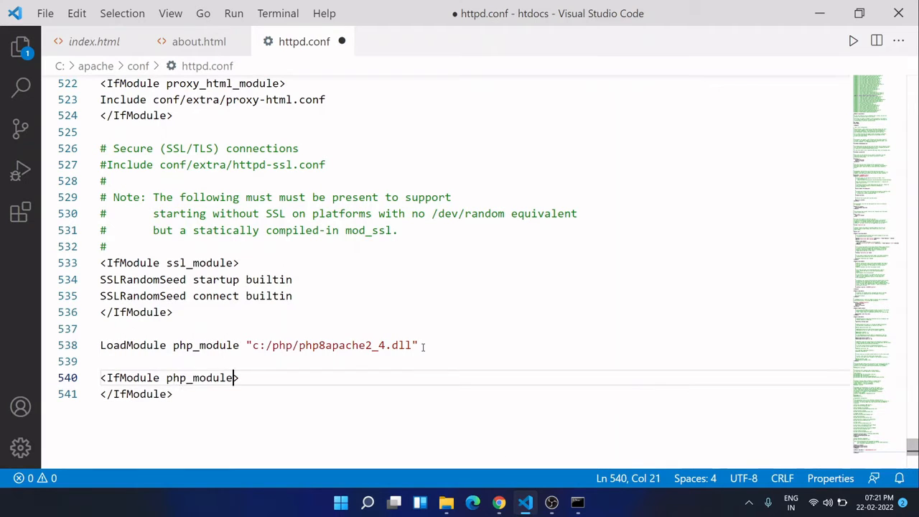
{"action": "key", "text": "Right"}
{"action": "key", "text": "Return"}
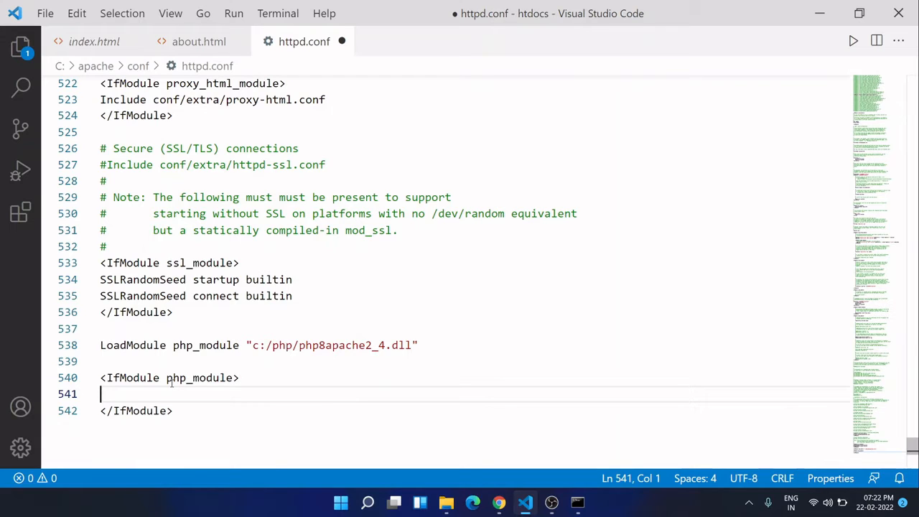
- Add a DirectoryIndex directive inside the php_module block listing index.php and default.php
{"action": "type", "text": "D"}
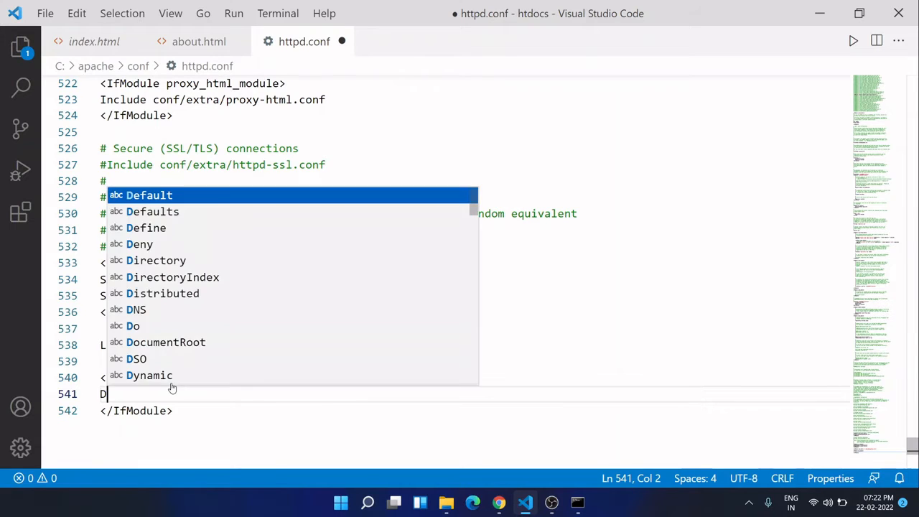
{"action": "type", "text": "ir"}
{"action": "key", "text": "Down"}
{"action": "key", "text": "Return"}
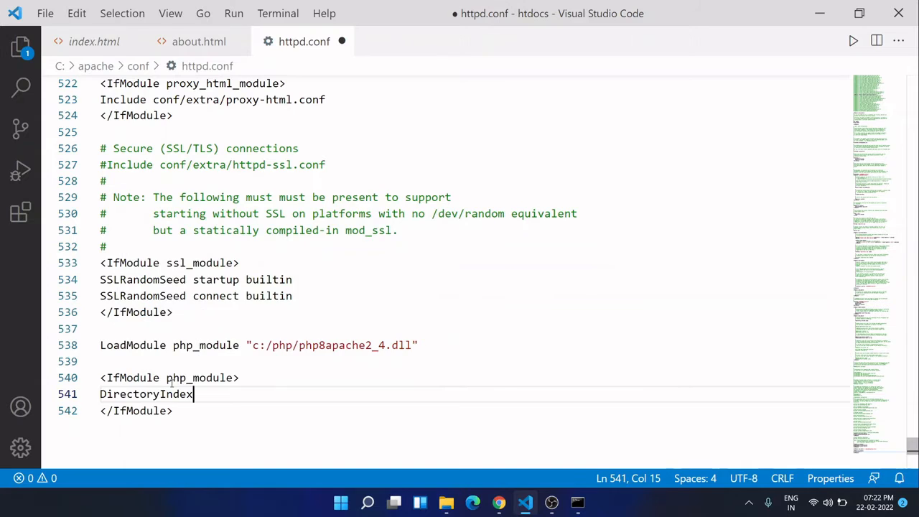
{"action": "type", "text": "in"}
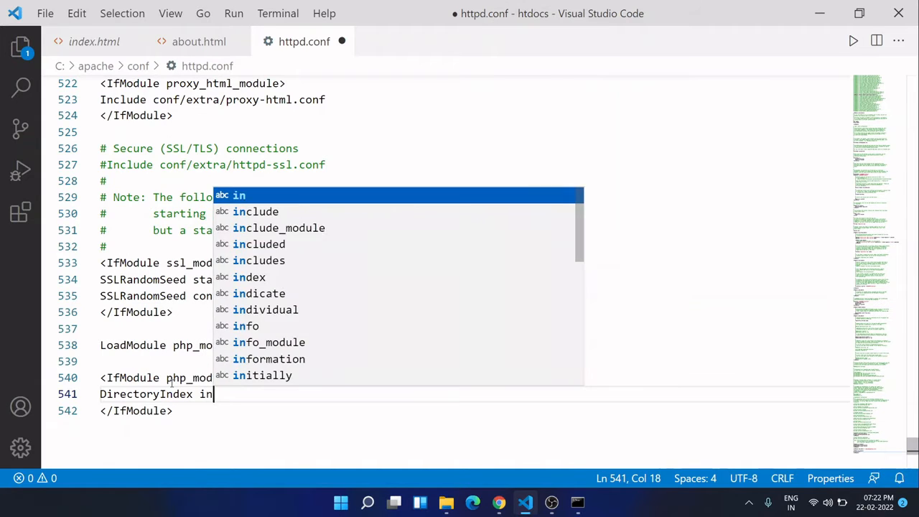
{"action": "key", "text": "BackSpace"}
{"action": "key", "text": "BackSpace"}
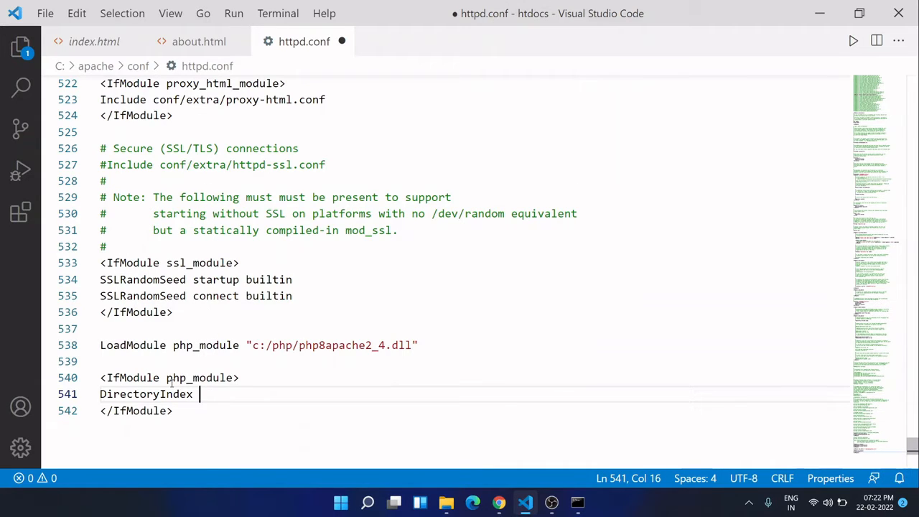
{"action": "type", "text": "index.php"}
{"action": "type", "text": "de"}
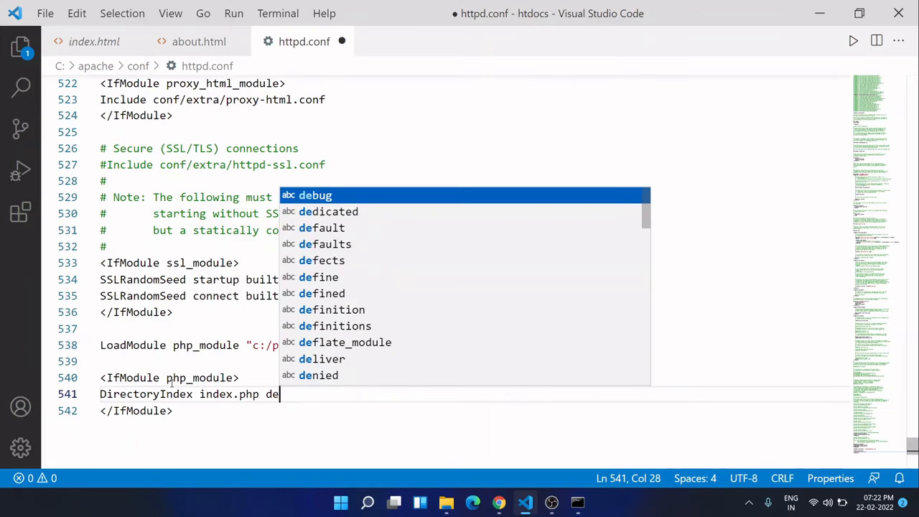
{"action": "type", "text": "fault.p"}
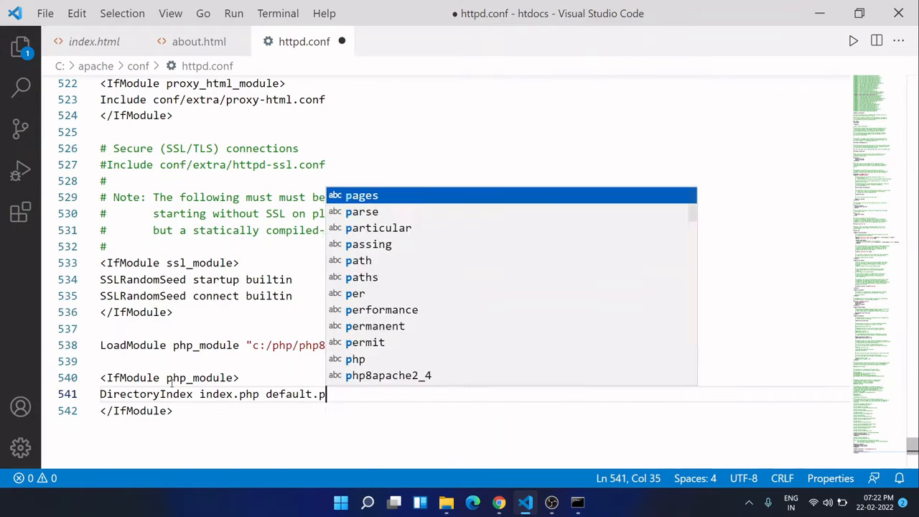
{"action": "type", "text": "hp bijay.php"}
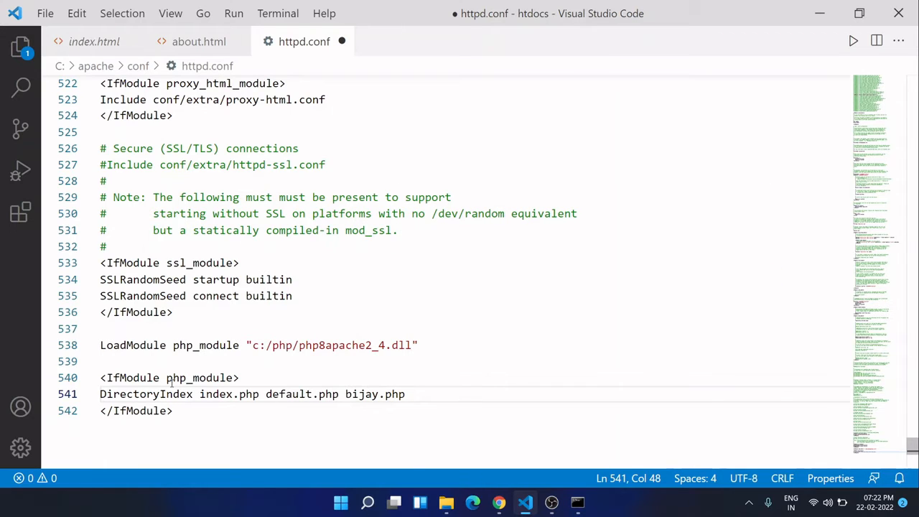
{"action": "type", "text": " indr"}
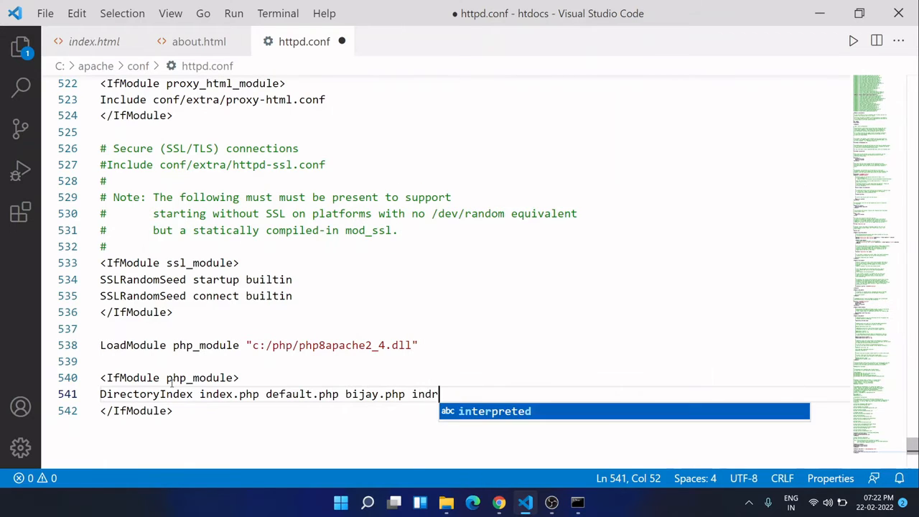
- Extend the DirectoryIndex list with a PHP file named after the author's first name and index.html, and start a new line below
{"action": "key", "text": "BackSpace"}
{"action": "type", "text": "ex.hy"}
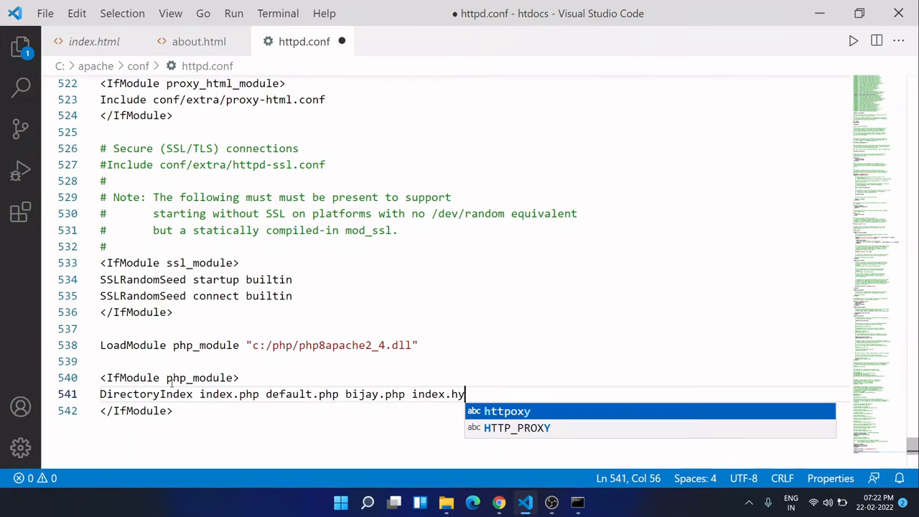
{"action": "key", "text": "BackSpace"}
{"action": "type", "text": "tml"}
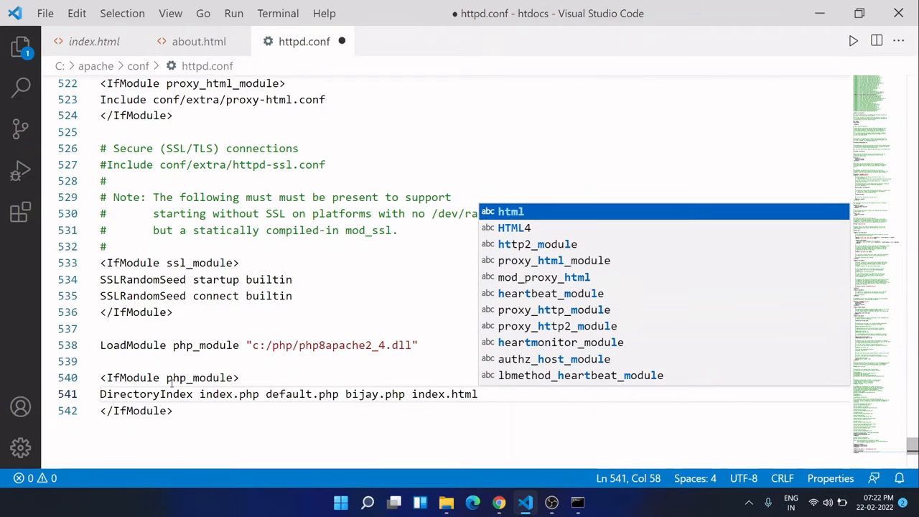
{"action": "key", "text": "Escape"}
{"action": "key", "text": "Return"}
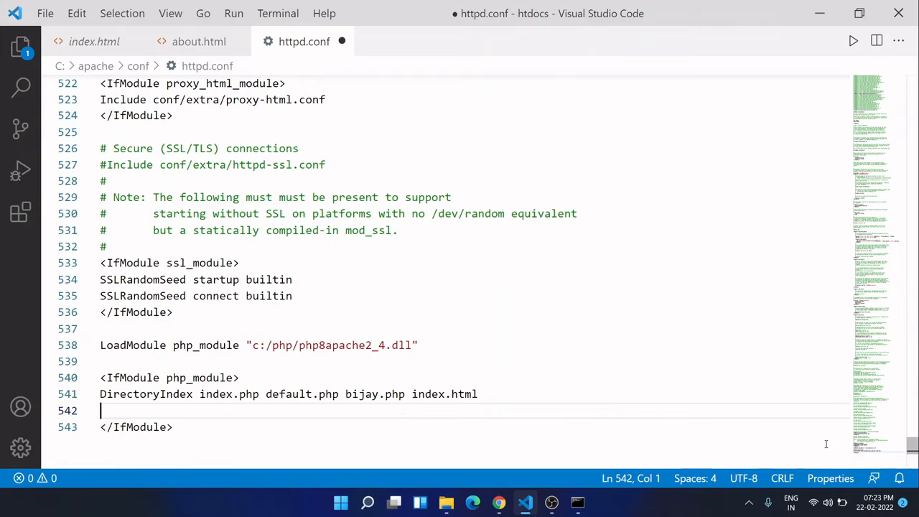
- Open the Snippets text file from the desktop's Resources folder and review its LoadModule line, IfModule block and DirectoryIndex line
{"action": "left_click", "coordinate": [525, 502]}
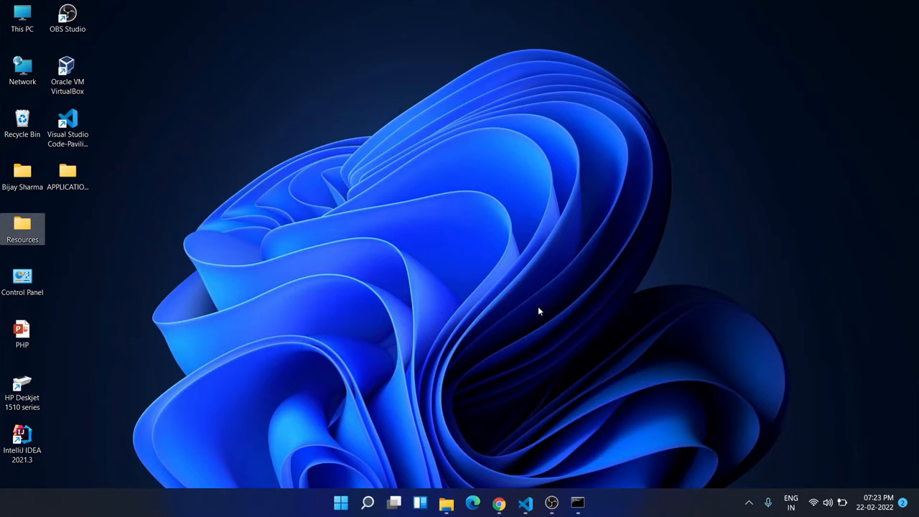
{"action": "double_click", "coordinate": [31, 239]}
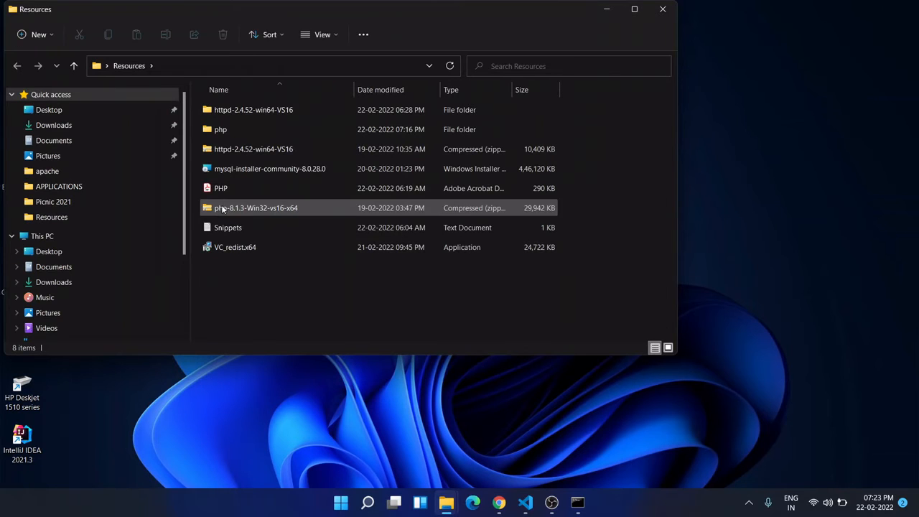
{"action": "double_click", "coordinate": [252, 228]}
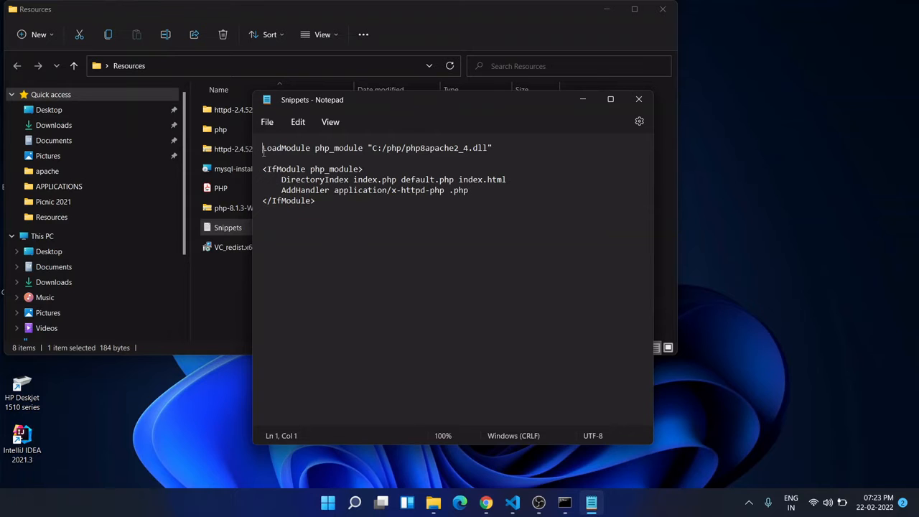
{"action": "left_click_drag", "start_coordinate": [260, 155], "coordinate": [323, 154]}
{"action": "left_click", "coordinate": [323, 154]}
{"action": "left_click_drag", "start_coordinate": [260, 166], "coordinate": [323, 201]}
{"action": "left_click", "coordinate": [363, 230]}
{"action": "left_click_drag", "start_coordinate": [281, 179], "coordinate": [512, 179]}
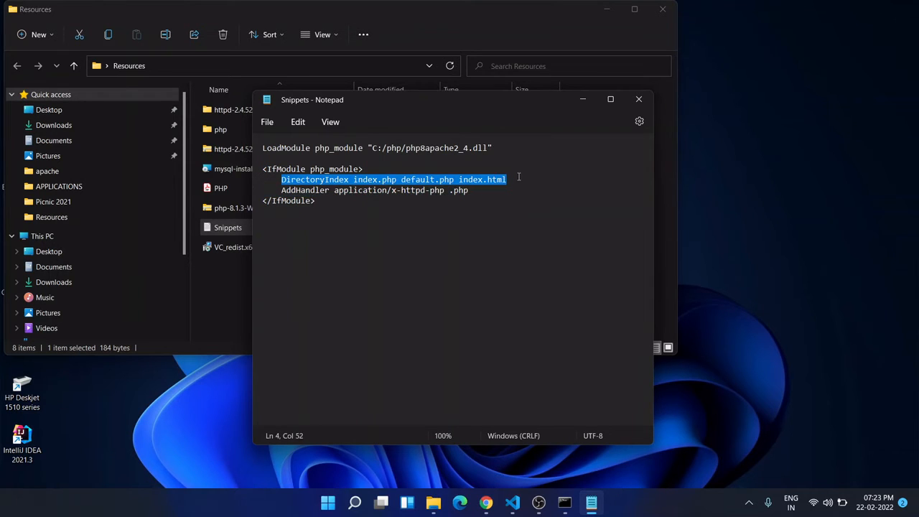
{"action": "left_click", "coordinate": [519, 176]}
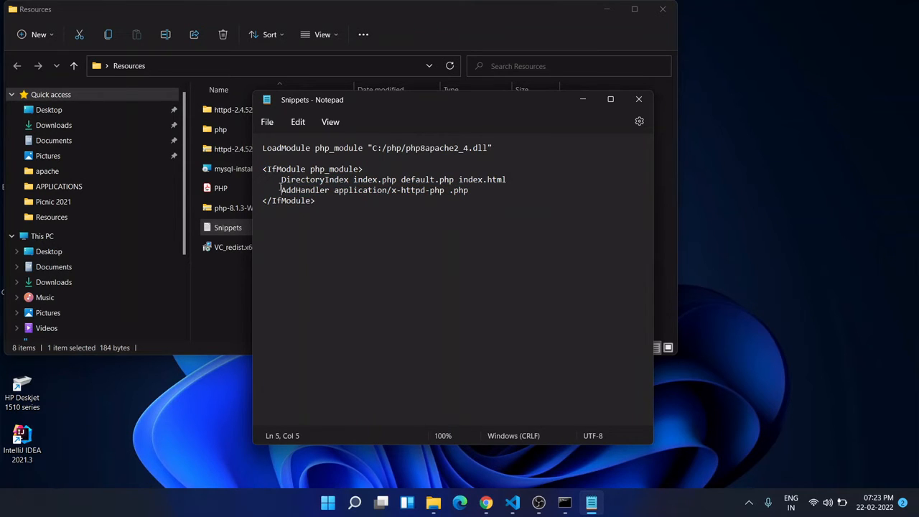
- Copy the AddHandler application/x-httpd-php .php line from Snippets into the php_module block in Visual Studio Code, removing the extra empty line
{"action": "left_click_drag", "start_coordinate": [282, 187], "coordinate": [469, 195]}
{"action": "left_click", "coordinate": [474, 193]}
{"action": "left_click_drag", "start_coordinate": [451, 191], "coordinate": [291, 194]}
{"action": "key", "text": "ctrl+c"}
{"action": "left_click", "coordinate": [476, 191]}
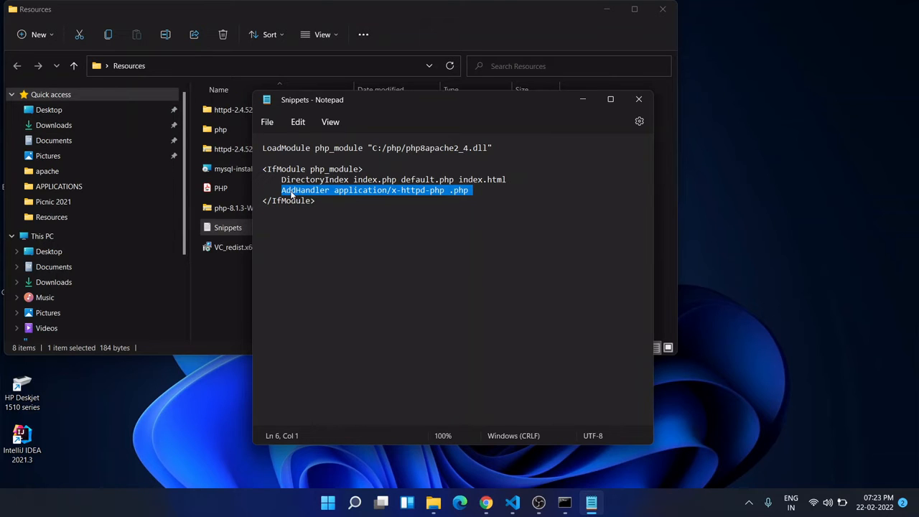
{"action": "key", "text": "alt+Tab"}
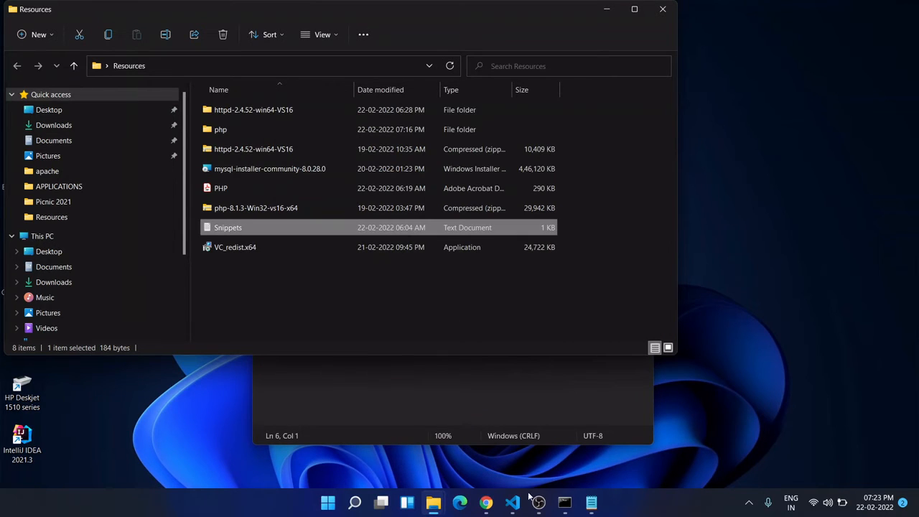
{"action": "left_click", "coordinate": [591, 503]}
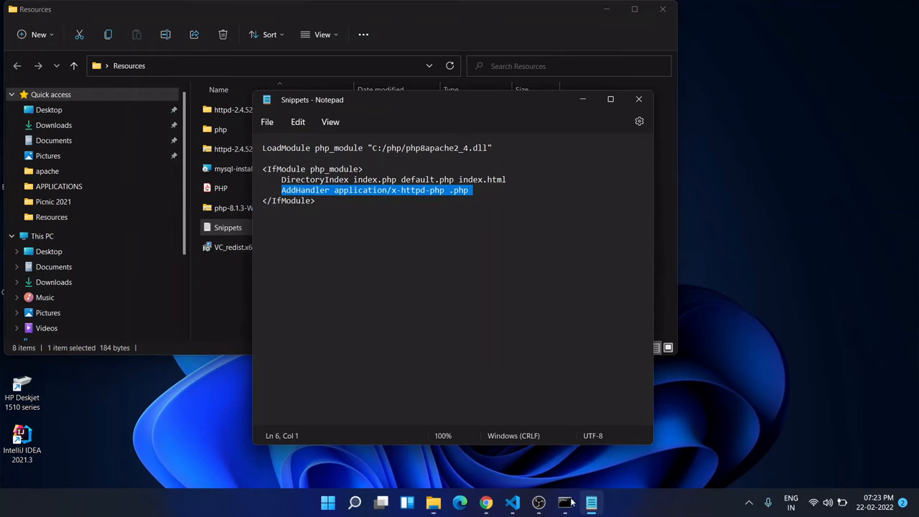
{"action": "left_click", "coordinate": [513, 504]}
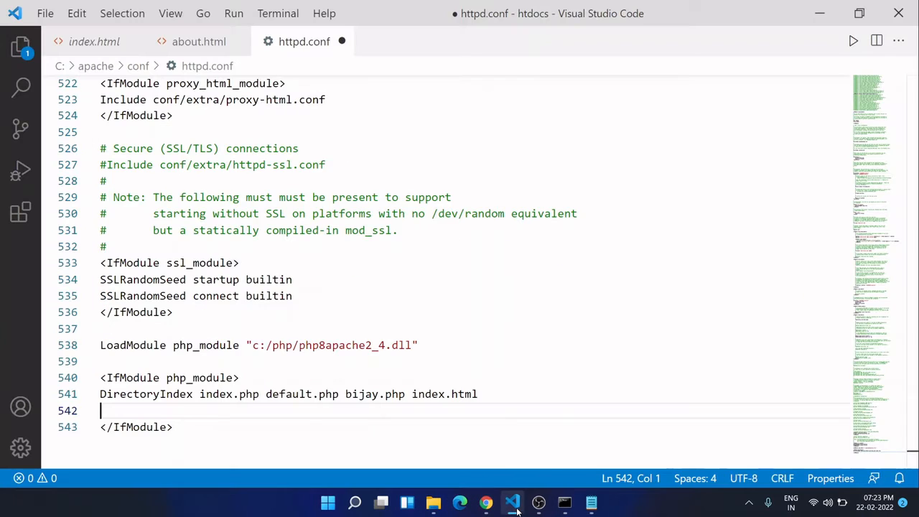
{"action": "key", "text": "ctrl+v"}
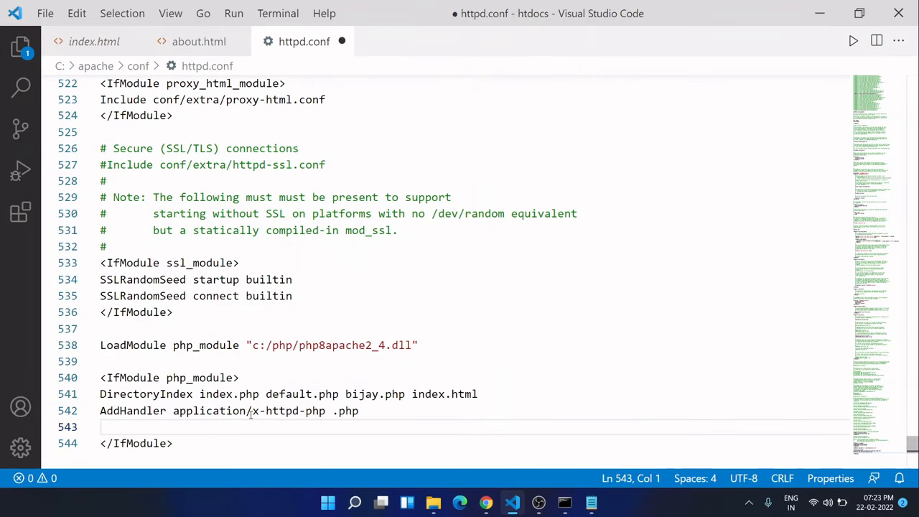
{"action": "key", "text": "BackSpace"}
- Try to indent the AddHandler line inside the php_module block by one level
{"action": "key", "text": "Left"}
{"action": "key", "text": "Left"}
{"action": "key", "text": "Left"}
{"action": "key", "text": "Left"}
{"action": "key", "text": "Left"}
{"action": "key", "text": "Left"}
{"action": "key", "text": "Left"}
{"action": "key", "text": "Left"}
{"action": "key", "text": "Left"}
{"action": "key", "text": "Left"}
{"action": "key", "text": "Left"}
{"action": "key", "text": "Left"}
{"action": "key", "text": "Left"}
{"action": "key", "text": "Left"}
{"action": "key", "text": "Left"}
{"action": "key", "text": "Left"}
{"action": "key", "text": "Left"}
{"action": "key", "text": "Left"}
{"action": "key", "text": "Left"}
{"action": "key", "text": "Left"}
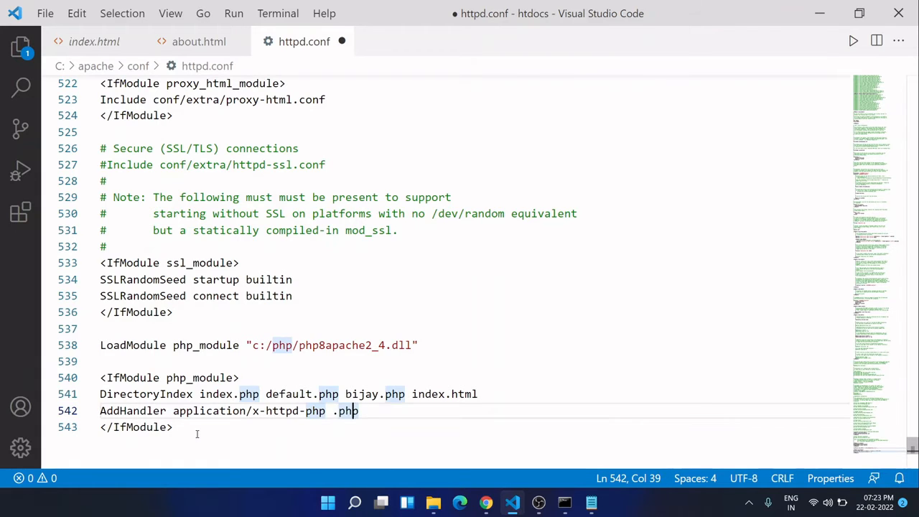
{"action": "key", "text": "Up"}
{"action": "key", "text": "End"}
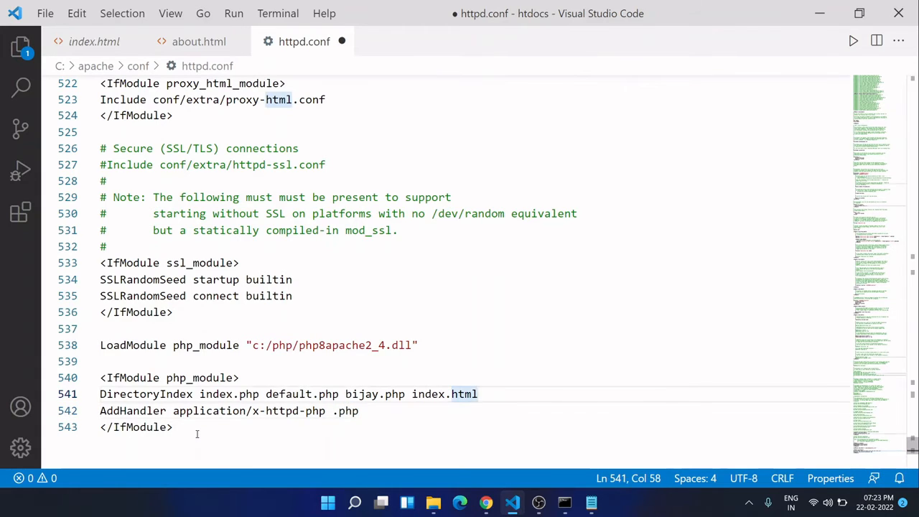
{"action": "key", "text": "Down"}
{"action": "key", "text": "Home"}
{"action": "key", "text": "Tab"}
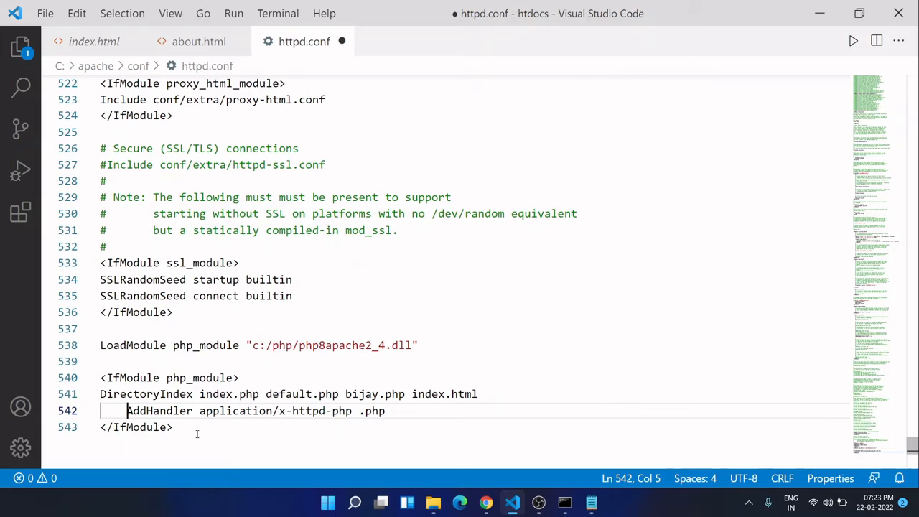
{"action": "key", "text": "BackSpace"}
{"action": "key", "text": "Up"}
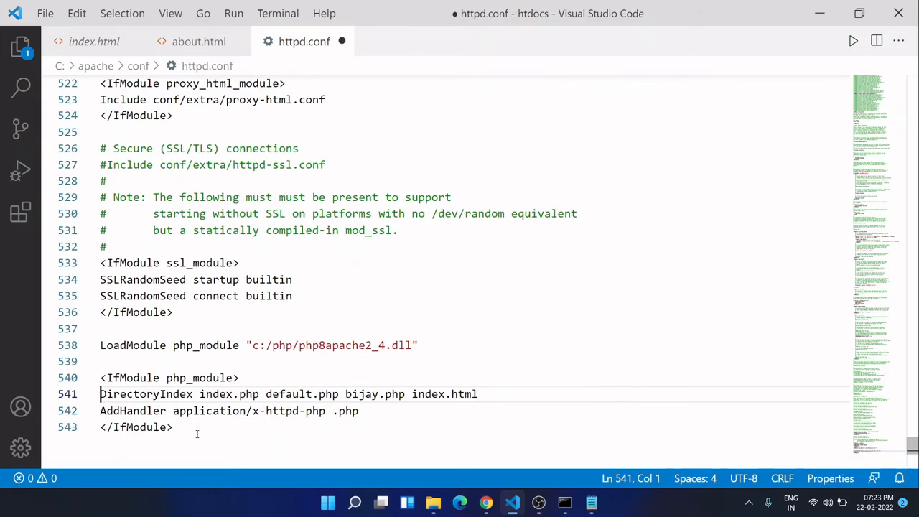
- Indent the DirectoryIndex and AddHandler lines inside the php_module block by one level each
{"action": "key", "text": "Tab"}
{"action": "key", "text": "Down"}
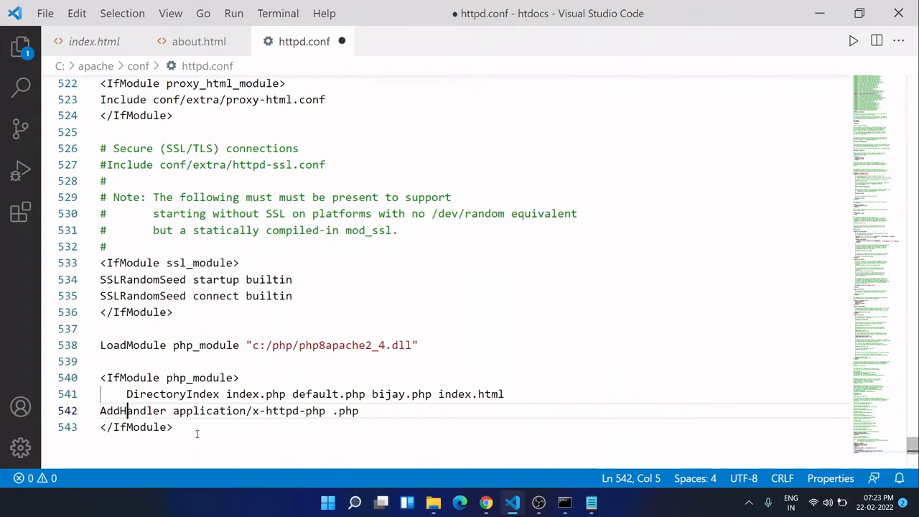
{"action": "key", "text": "Left"}
{"action": "key", "text": "Left"}
{"action": "key", "text": "Left"}
{"action": "key", "text": "Left"}
{"action": "key", "text": "Tab"}
- Review the LoadModule line in httpd.conf, examining the directive, the php_module name and the path to the PHP DLL
{"action": "key", "text": "Up"}
{"action": "key", "text": "Up"}
{"action": "key", "text": "Up"}
{"action": "key", "text": "Up"}
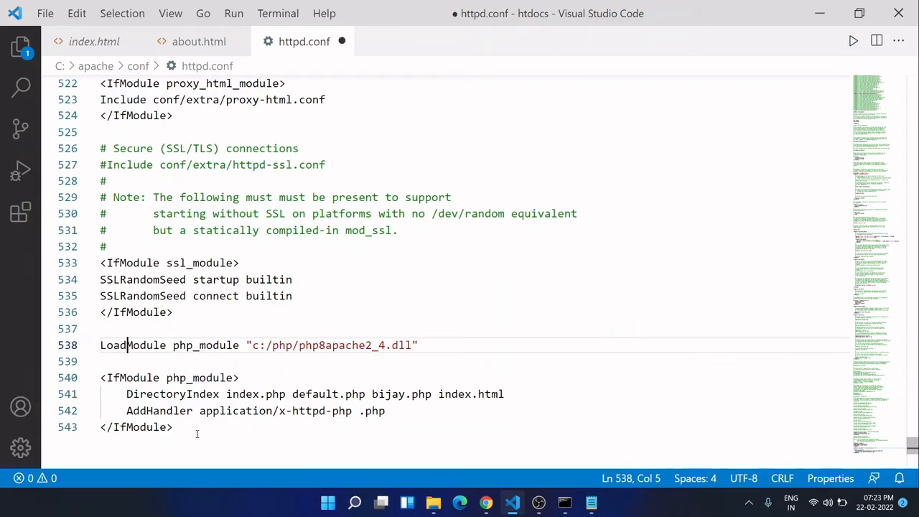
{"action": "double_click", "coordinate": [140, 348]}
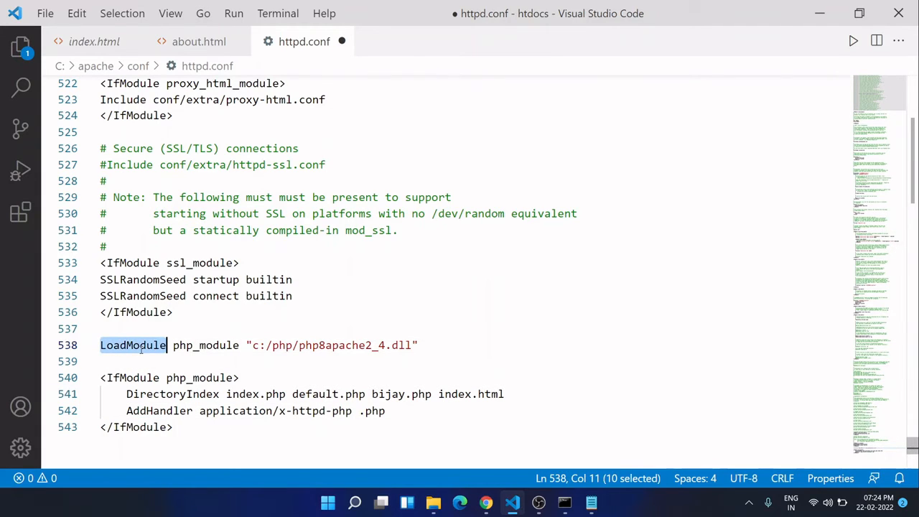
{"action": "left_click", "coordinate": [188, 360]}
{"action": "double_click", "coordinate": [205, 348]}
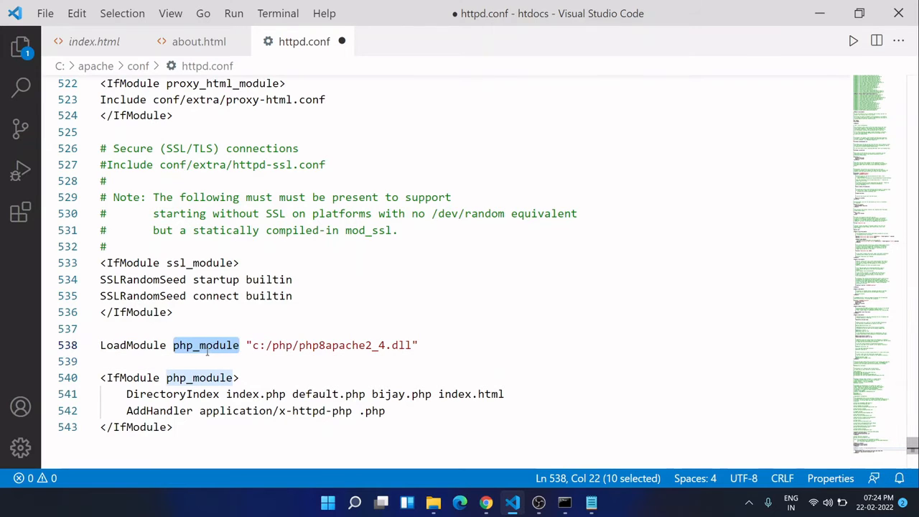
{"action": "left_click", "coordinate": [255, 347]}
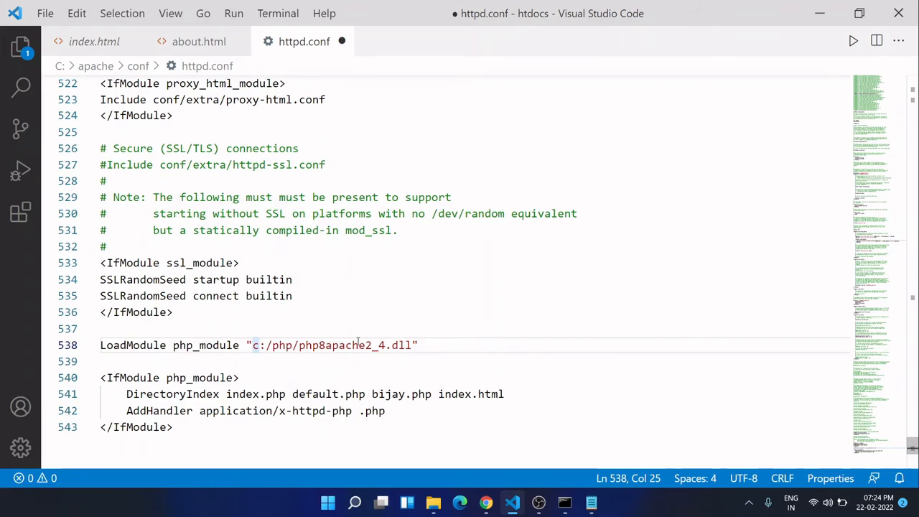
{"action": "left_click", "coordinate": [430, 343]}
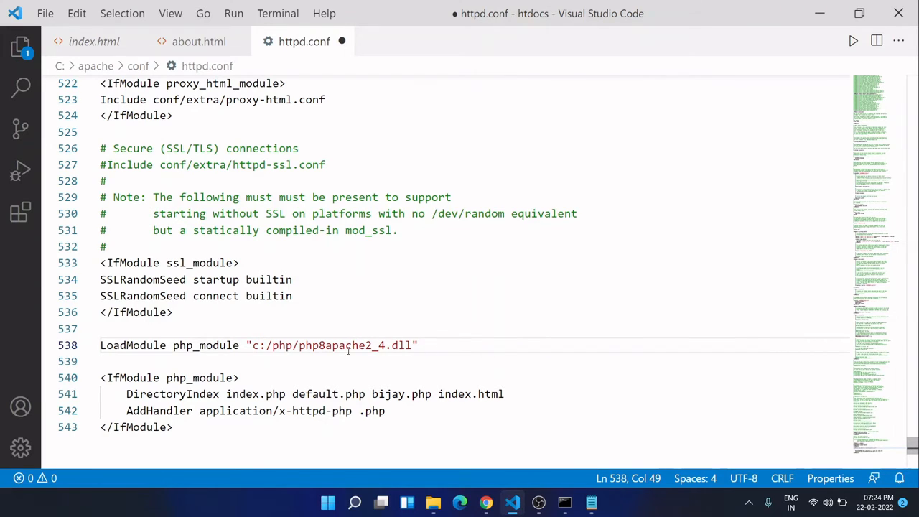
{"action": "left_click_drag", "start_coordinate": [299, 347], "coordinate": [413, 346]}
{"action": "left_click", "coordinate": [414, 345]}
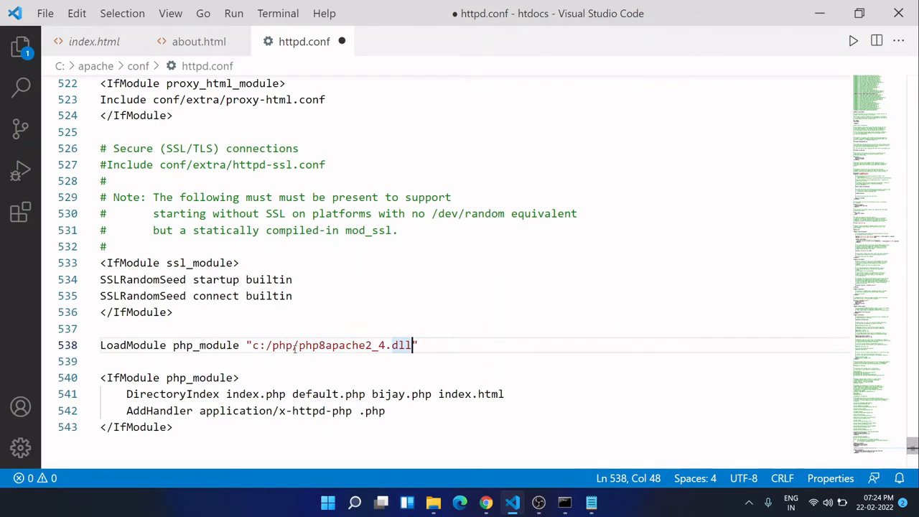
{"action": "left_click", "coordinate": [255, 347]}
{"action": "left_click_drag", "start_coordinate": [253, 347], "coordinate": [301, 347]}
{"action": "left_click", "coordinate": [300, 346]}
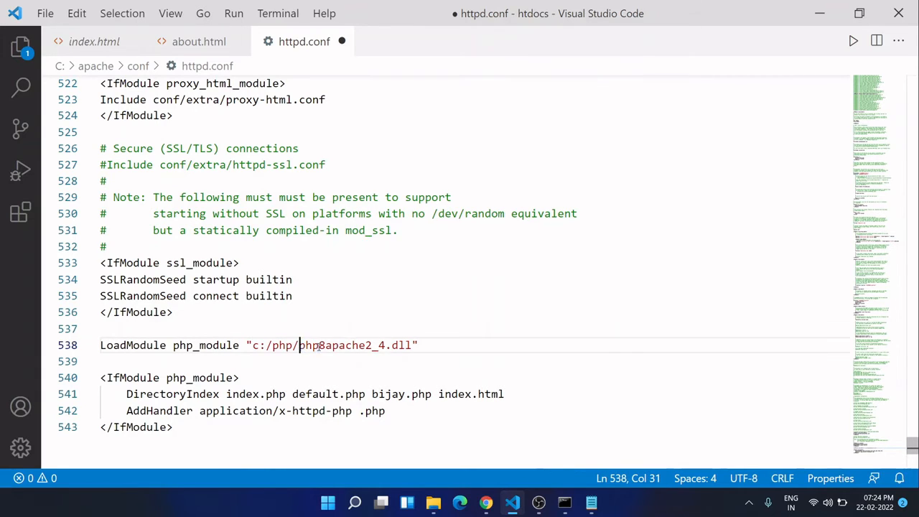
{"action": "left_click", "coordinate": [412, 347]}
{"action": "left_click_drag", "start_coordinate": [412, 347], "coordinate": [260, 353]}
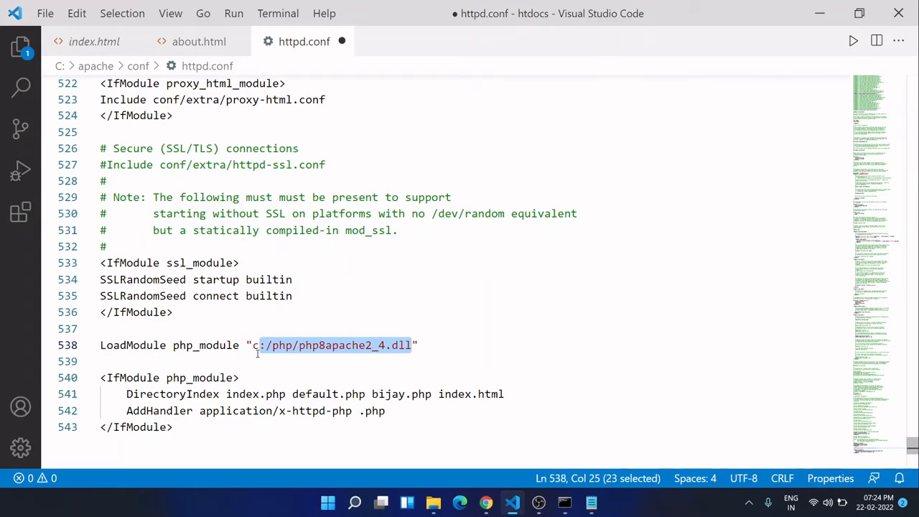
{"action": "left_click", "coordinate": [257, 352]}
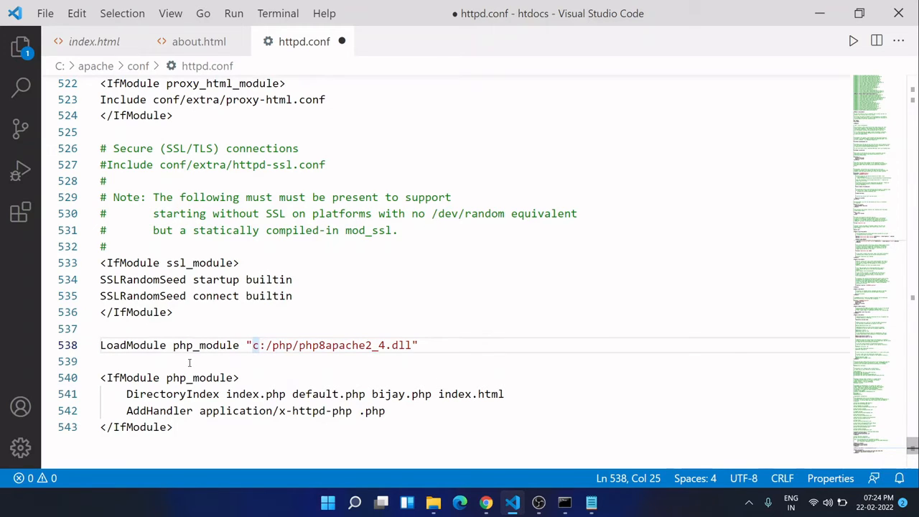
{"action": "scroll", "coordinate": [168, 365], "scroll_direction": "down", "scroll_amount": 1}
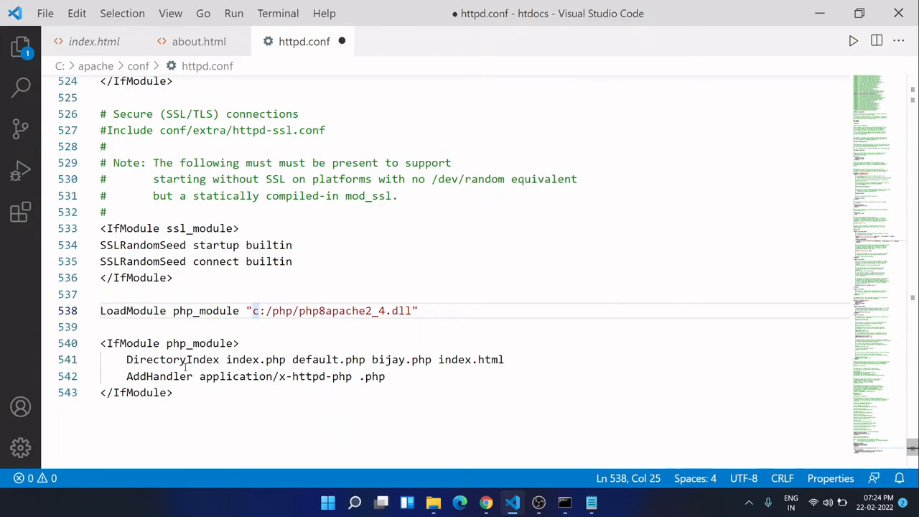
- Examine the DirectoryIndex line in the php_module block, going through each listed index file in order
{"action": "left_click", "coordinate": [239, 360]}
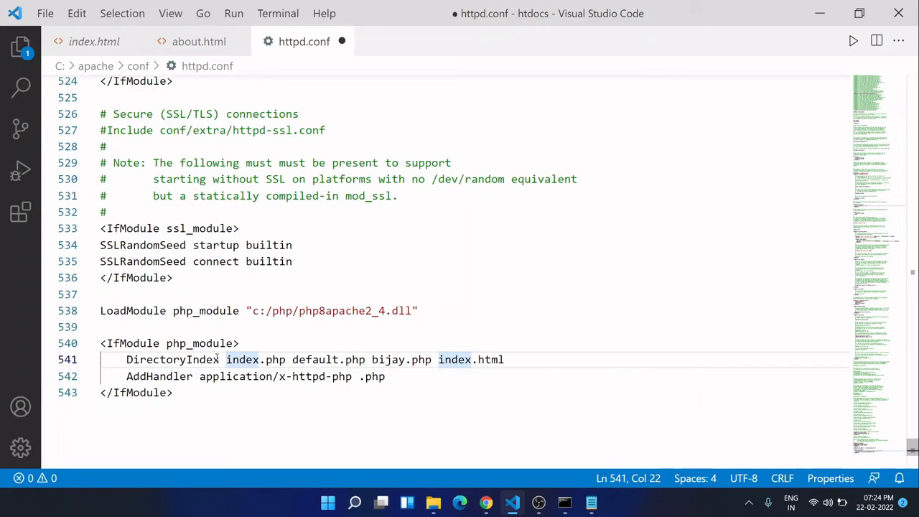
{"action": "left_click", "coordinate": [240, 375]}
{"action": "left_click", "coordinate": [227, 360]}
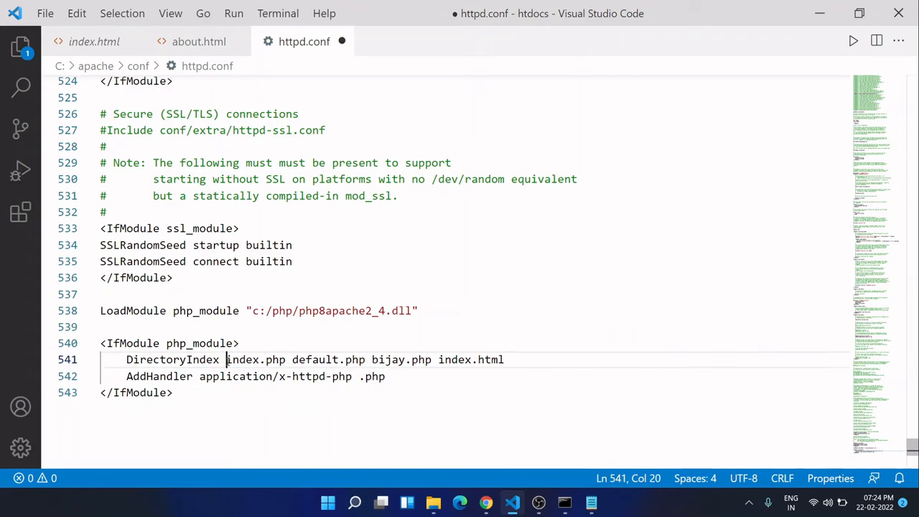
{"action": "left_click_drag", "start_coordinate": [227, 360], "coordinate": [288, 360]}
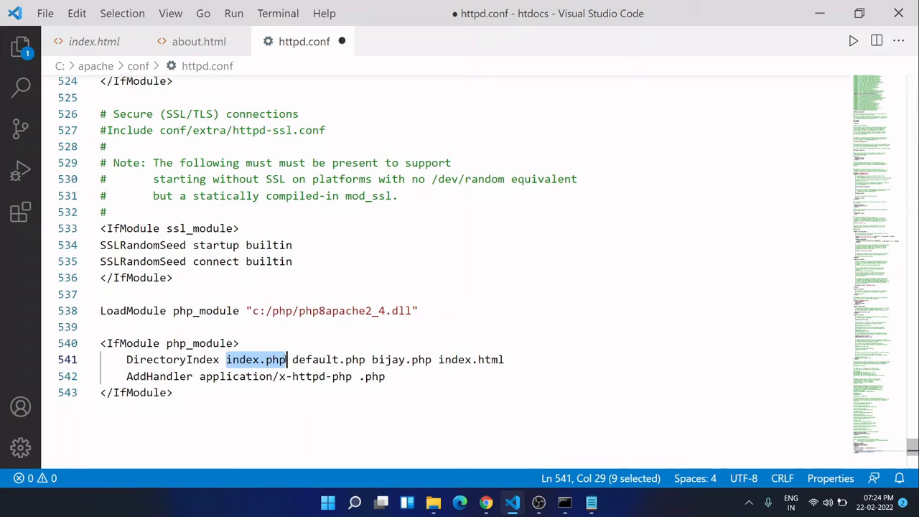
{"action": "left_click_drag", "start_coordinate": [293, 359], "coordinate": [367, 359]}
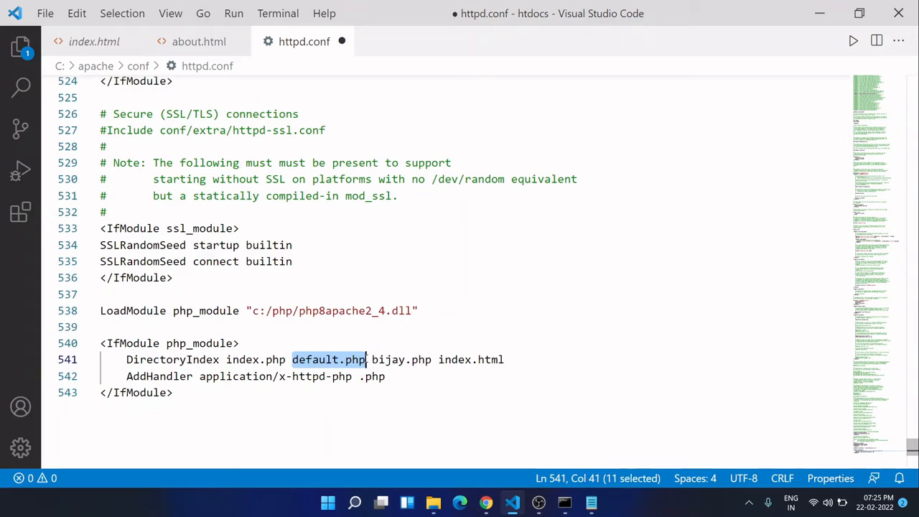
{"action": "left_click", "coordinate": [385, 359]}
{"action": "left_click", "coordinate": [367, 359]}
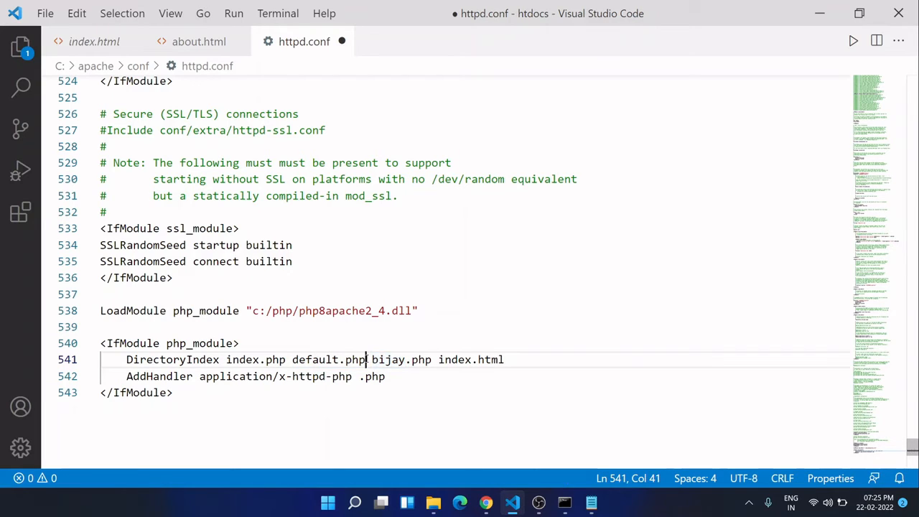
{"action": "left_click_drag", "start_coordinate": [371, 359], "coordinate": [426, 359]}
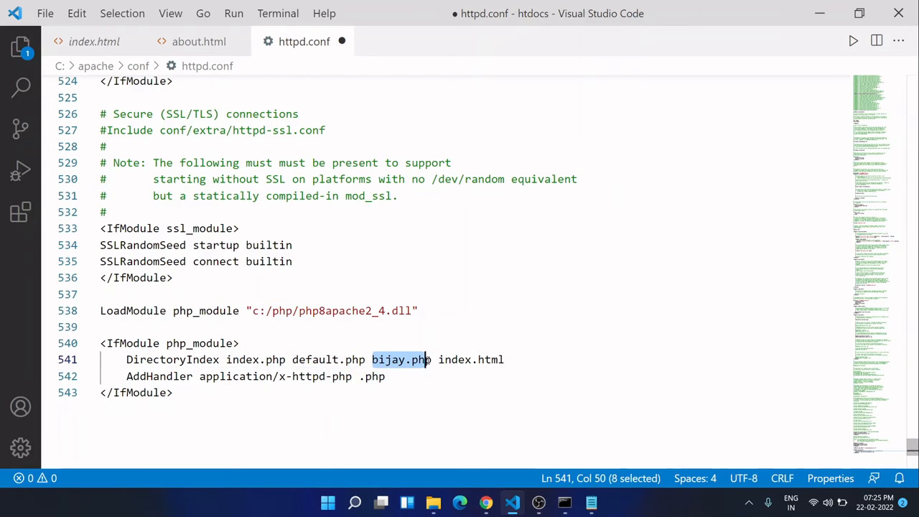
{"action": "left_click", "coordinate": [425, 359]}
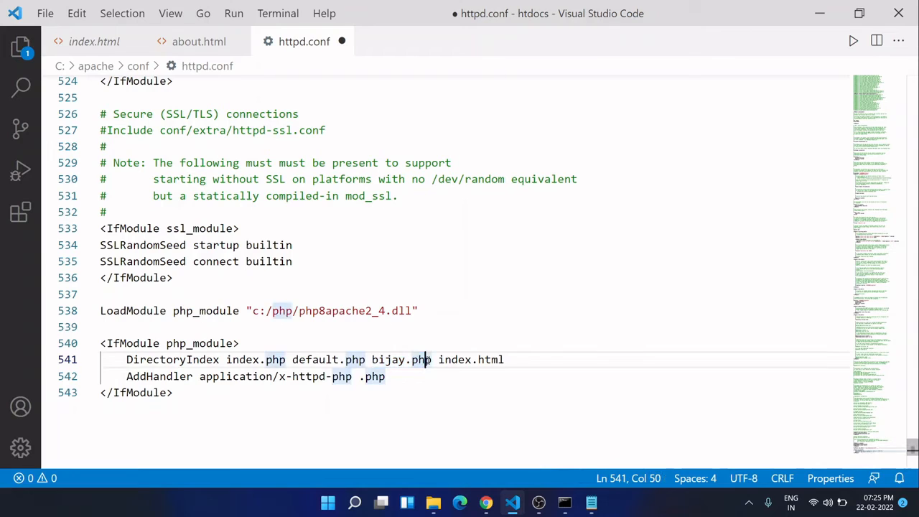
{"action": "left_click", "coordinate": [442, 359]}
{"action": "left_click_drag", "start_coordinate": [439, 359], "coordinate": [514, 357]}
{"action": "left_click", "coordinate": [514, 358]}
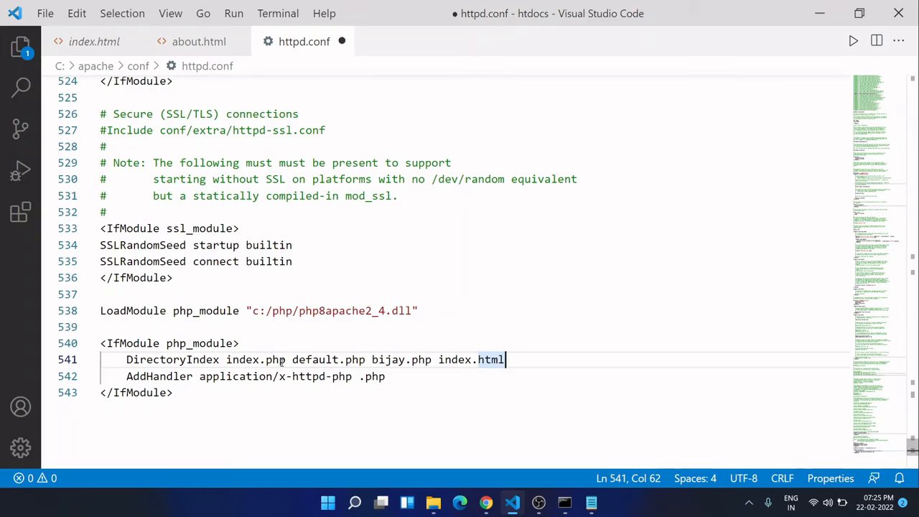
{"action": "left_click", "coordinate": [312, 360]}
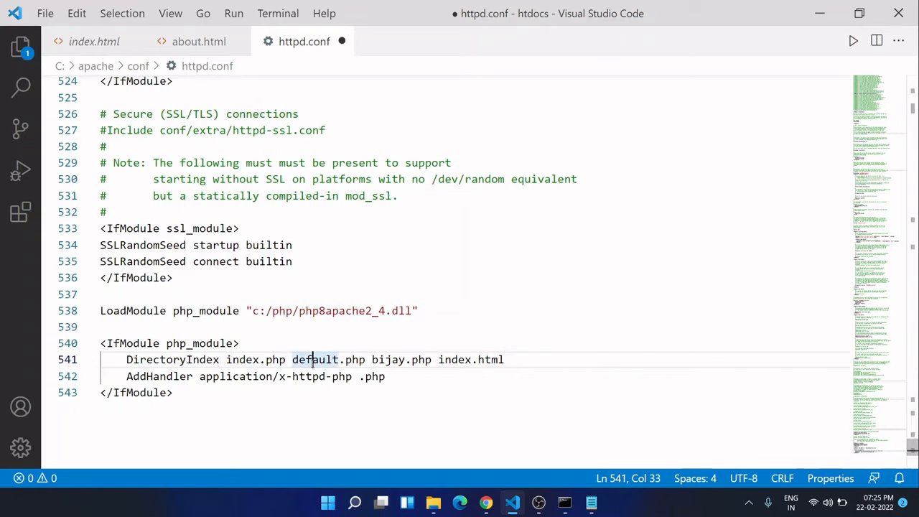
{"action": "left_click", "coordinate": [393, 360]}
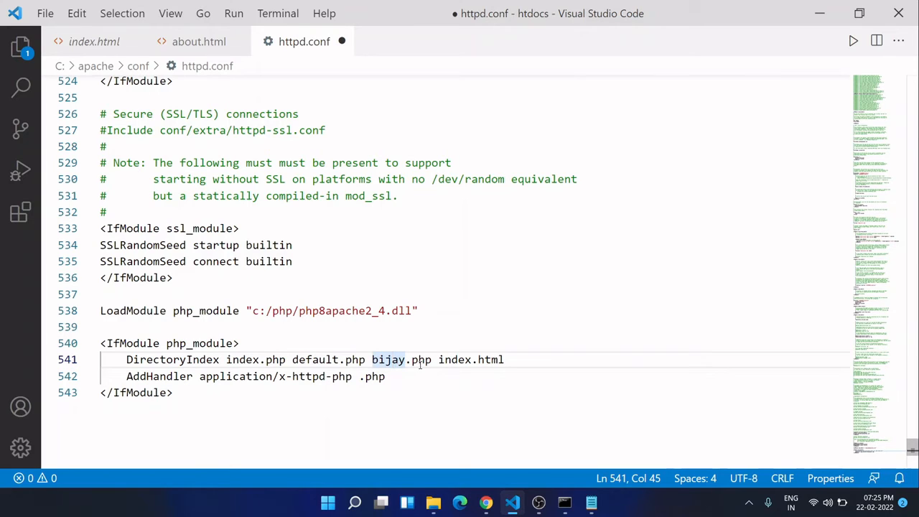
{"action": "double_click", "coordinate": [442, 360]}
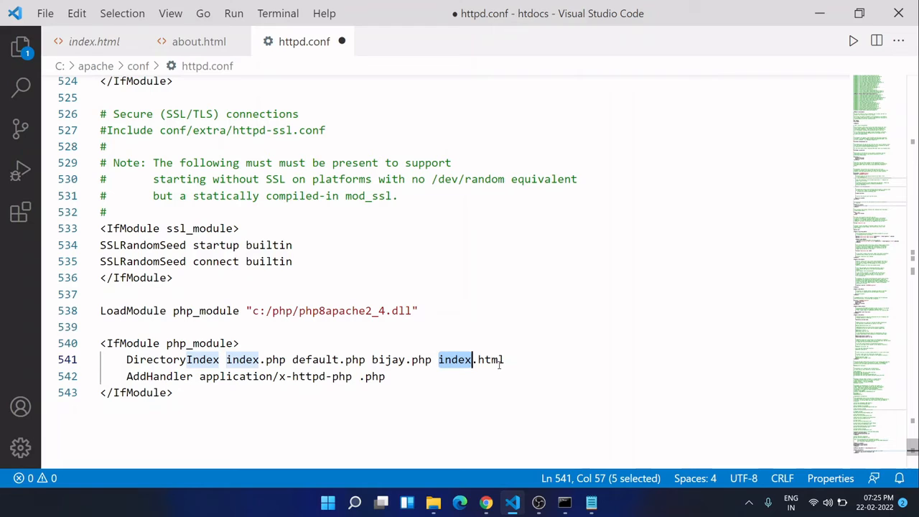
- Check the AddHandler line in the php_module block and save httpd.conf
{"action": "left_click", "coordinate": [260, 375]}
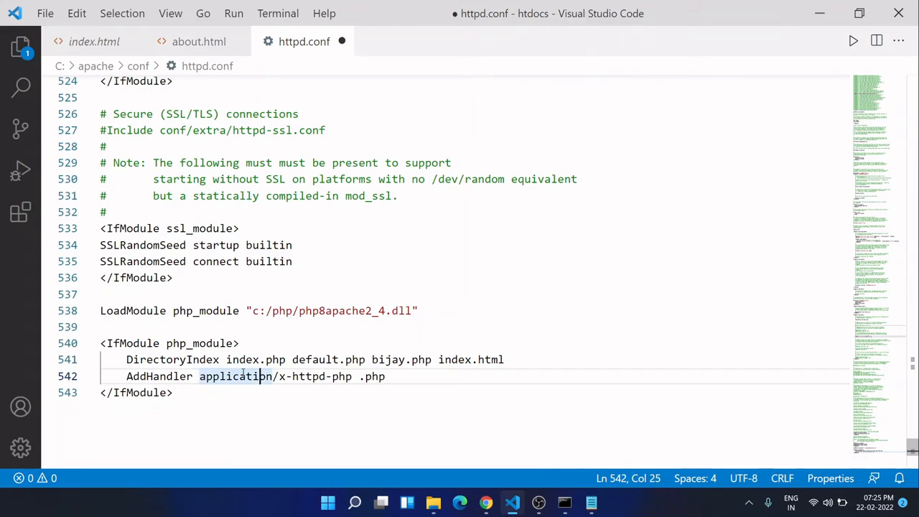
{"action": "left_click", "coordinate": [127, 377]}
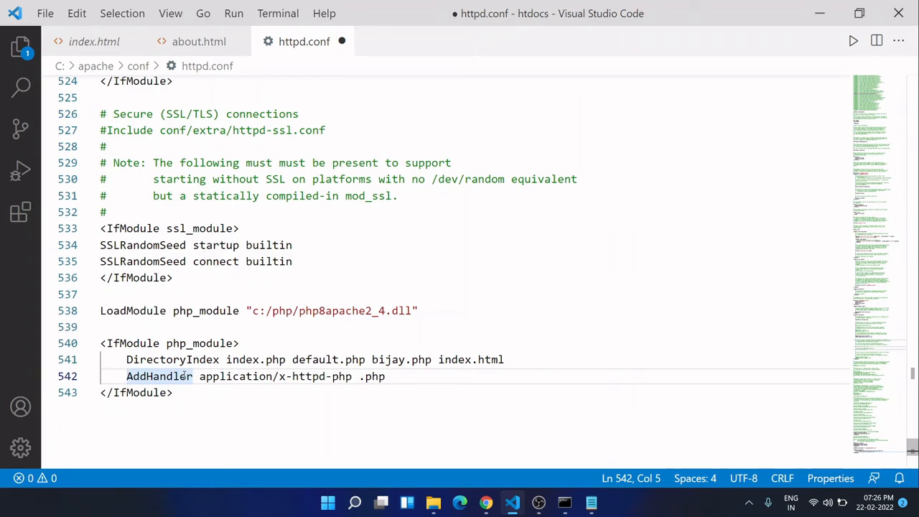
{"action": "left_click", "coordinate": [266, 393]}
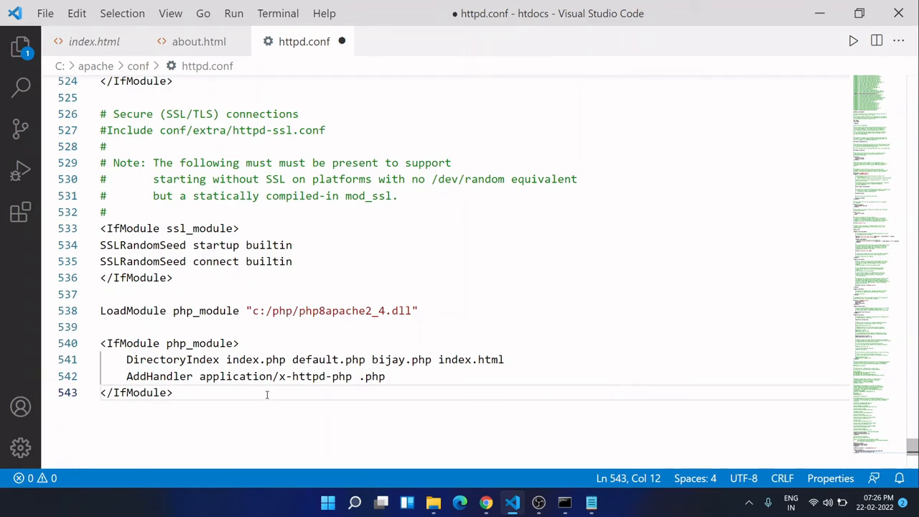
{"action": "key", "text": "ctrl+s"}
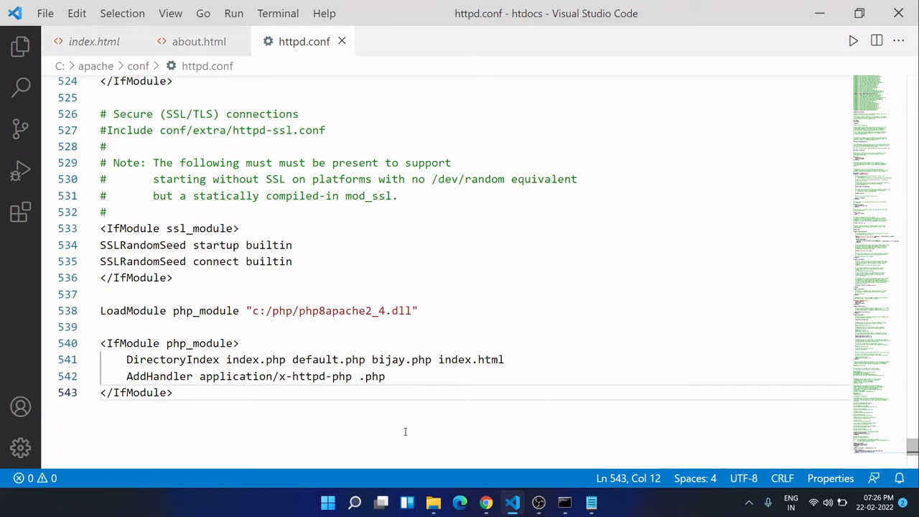
- Switch to the administrator Command Prompt and start the Apache service with net start apache2.4
{"action": "left_click", "coordinate": [564, 503]}
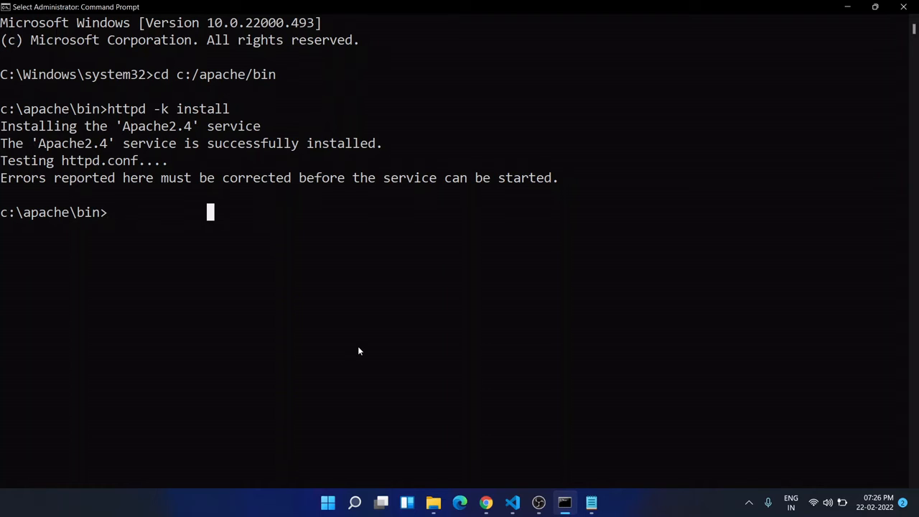
{"action": "type", "text": "net"}
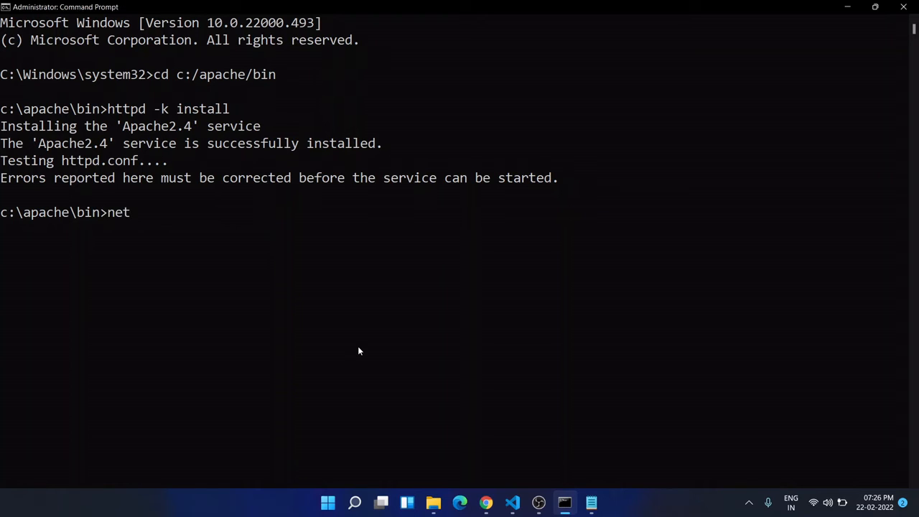
{"action": "type", "text": " start apache2.4"}
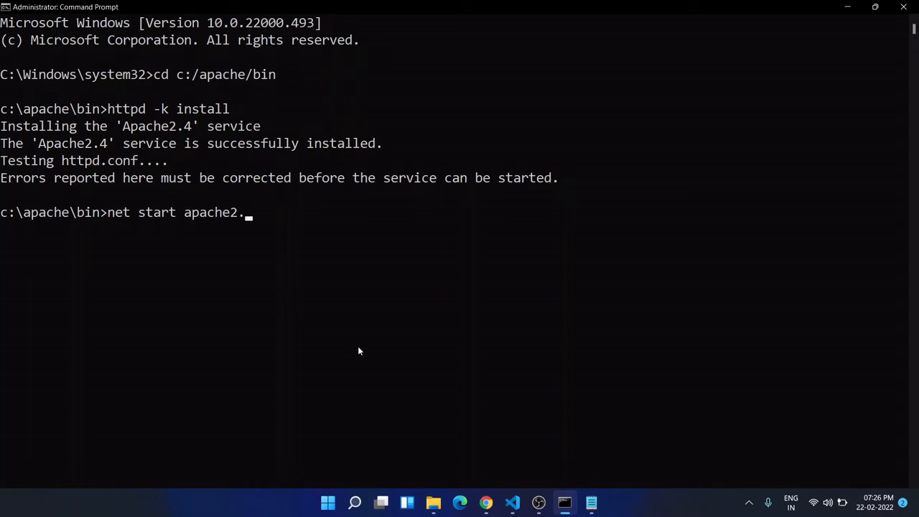
{"action": "key", "text": "Return"}
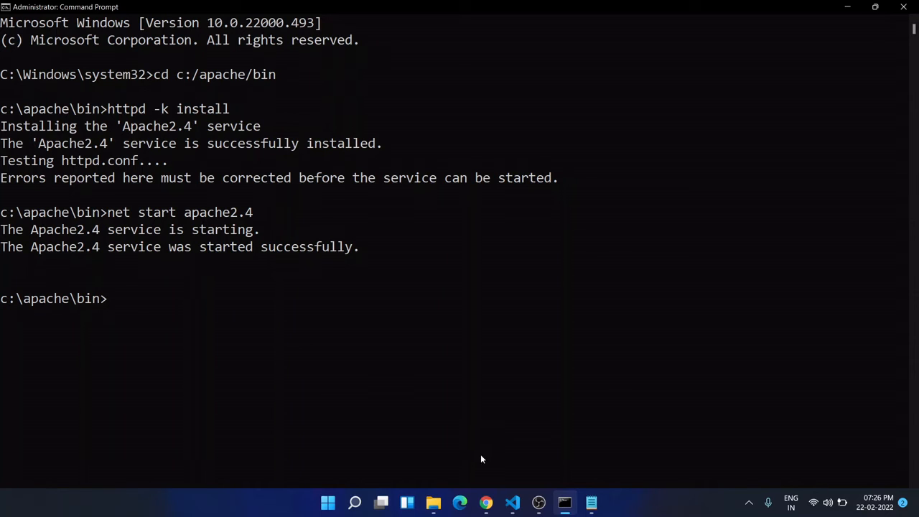
- Return to Visual Studio Code and create a new file named foo.php in the htdocs folder
{"action": "left_click", "coordinate": [512, 503]}
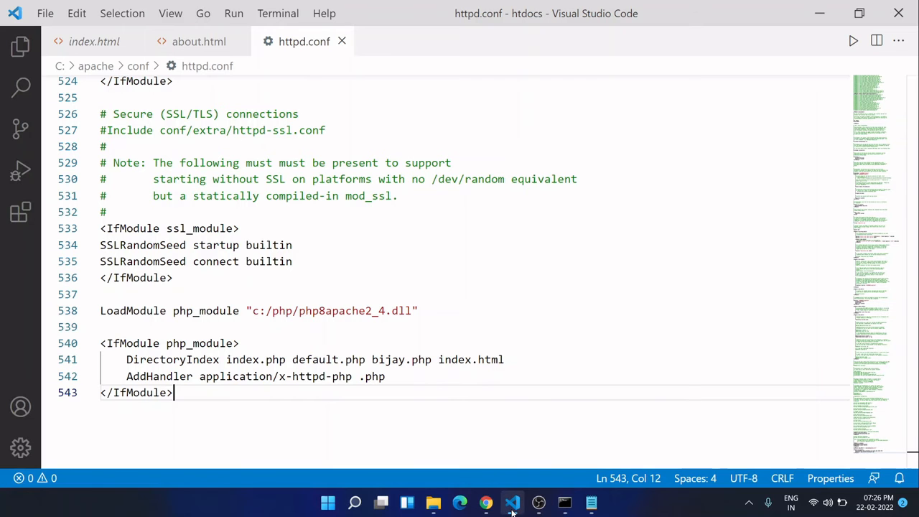
{"action": "left_click", "coordinate": [20, 45]}
{"action": "left_click", "coordinate": [176, 66]}
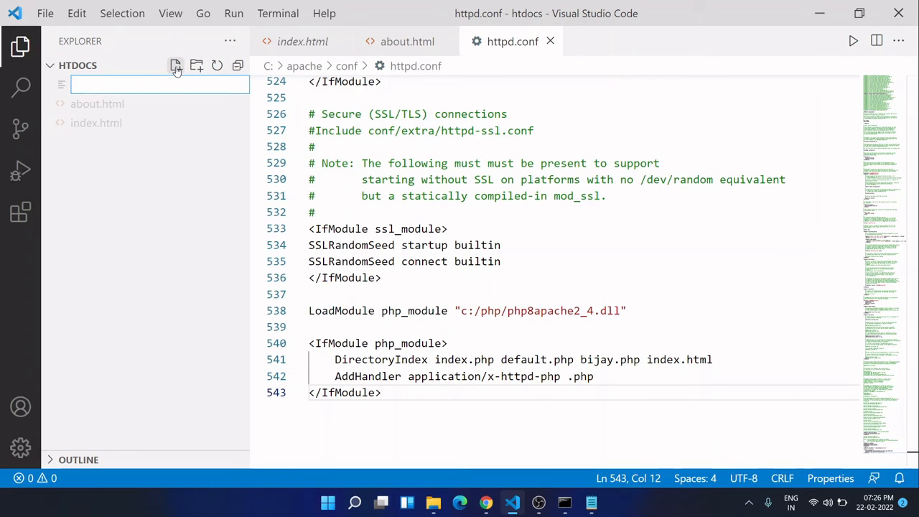
{"action": "type", "text": "foo.php"}
{"action": "key", "text": "Return"}
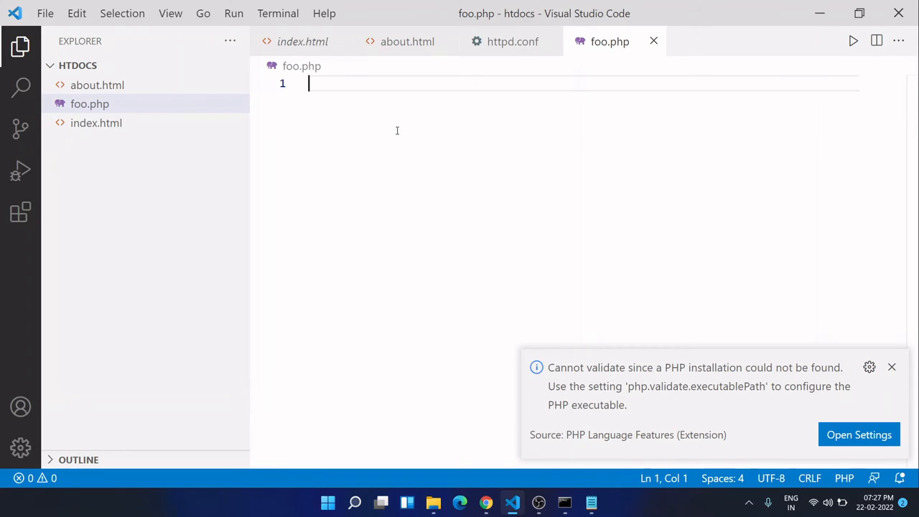
- Enter the PHP opening tag <?php and the closing tag ?> in foo.php
{"action": "type", "text": "<"}
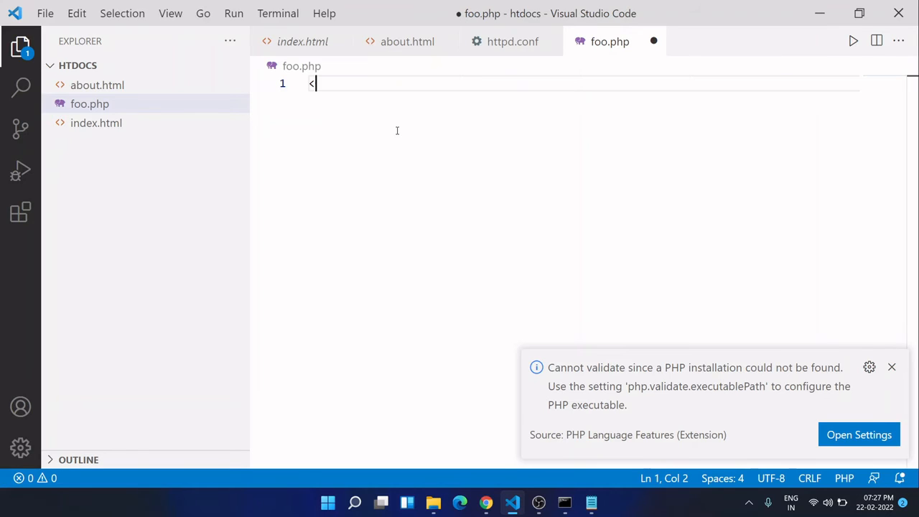
{"action": "type", "text": "?ph"}
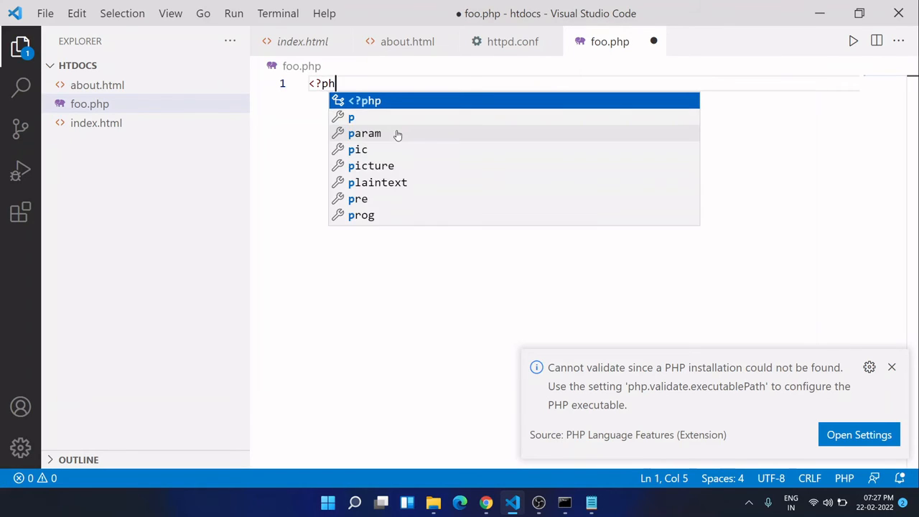
{"action": "type", "text": "p"}
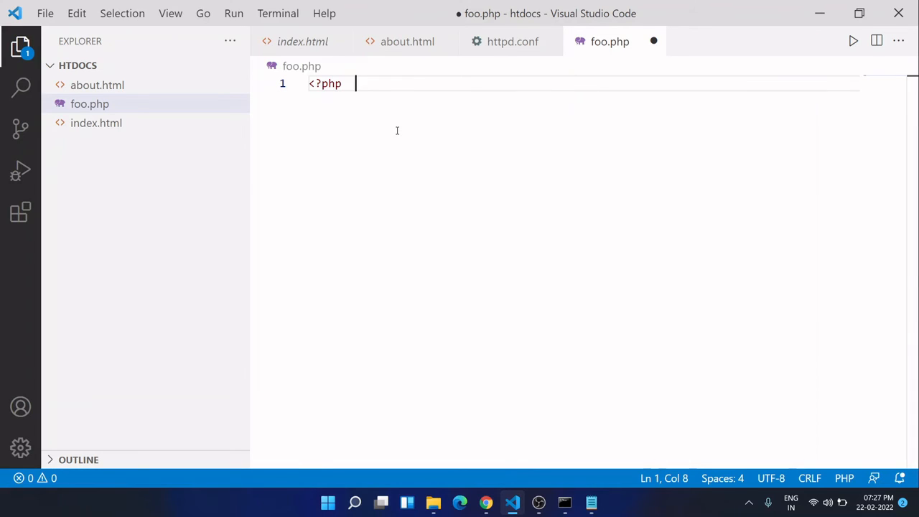
{"action": "key", "text": "BackSpace"}
{"action": "key", "text": "BackSpace"}
{"action": "key", "text": "BackSpace"}
{"action": "type", "text": "?>"}
{"action": "key", "text": "Left"}
{"action": "key", "text": "Left"}
{"action": "key", "text": "Left"}
{"action": "key", "text": "Right"}
{"action": "key", "text": "Left"}
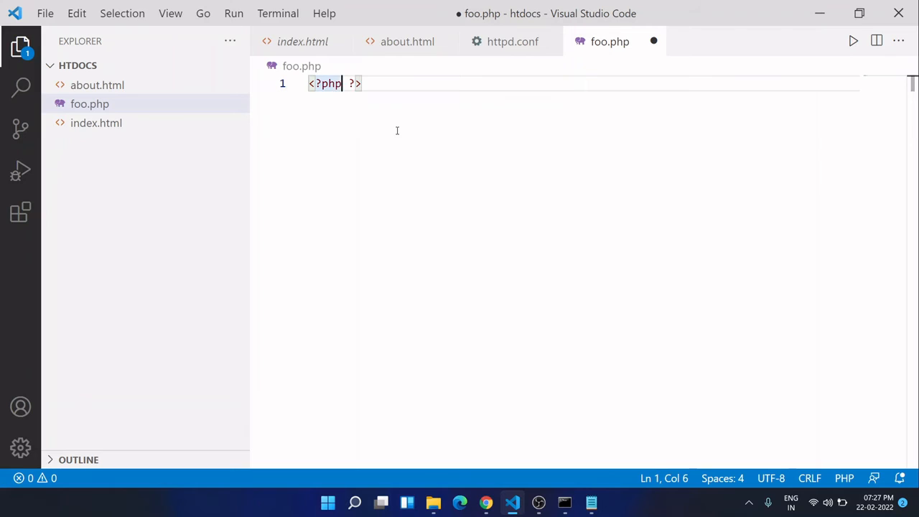
- Move the closing ?> tag down to line 5, leaving three blank lines below the <?php tag
{"action": "key", "text": "Return"}
{"action": "key", "text": "Return"}
{"action": "key", "text": "Return"}
{"action": "key", "text": "Up"}
{"action": "key", "text": "Up"}
{"action": "key", "text": "Return"}
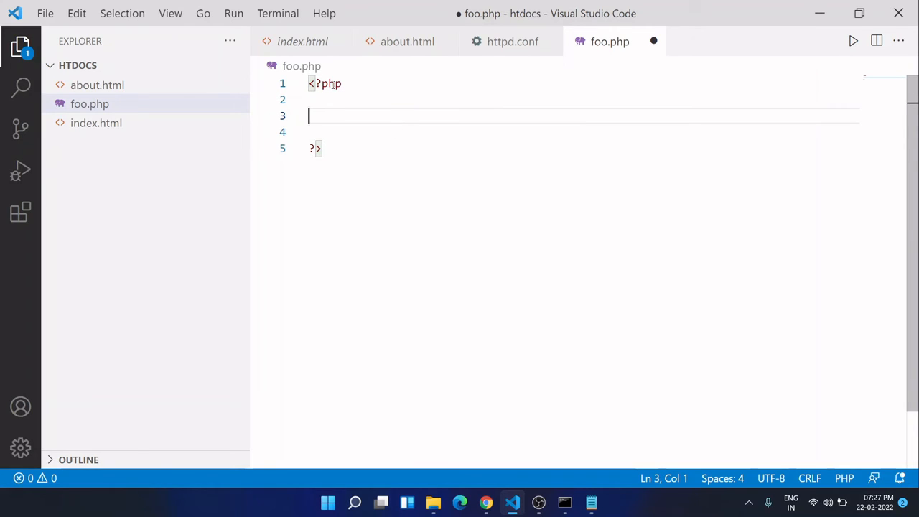
{"action": "left_click_drag", "start_coordinate": [342, 83], "coordinate": [311, 84]}
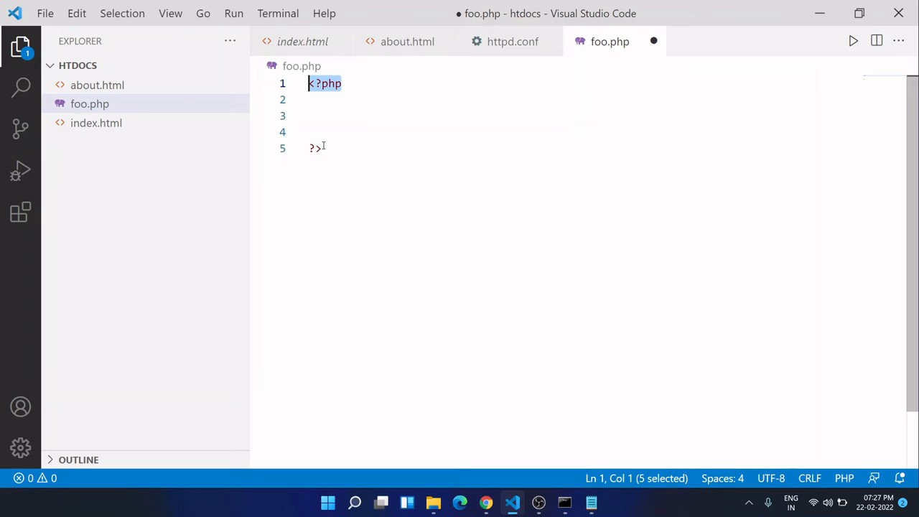
{"action": "left_click_drag", "start_coordinate": [322, 148], "coordinate": [310, 150]}
- Add the call phpinfo(); on line 3 between the PHP tags and save foo.php
{"action": "left_click", "coordinate": [322, 118]}
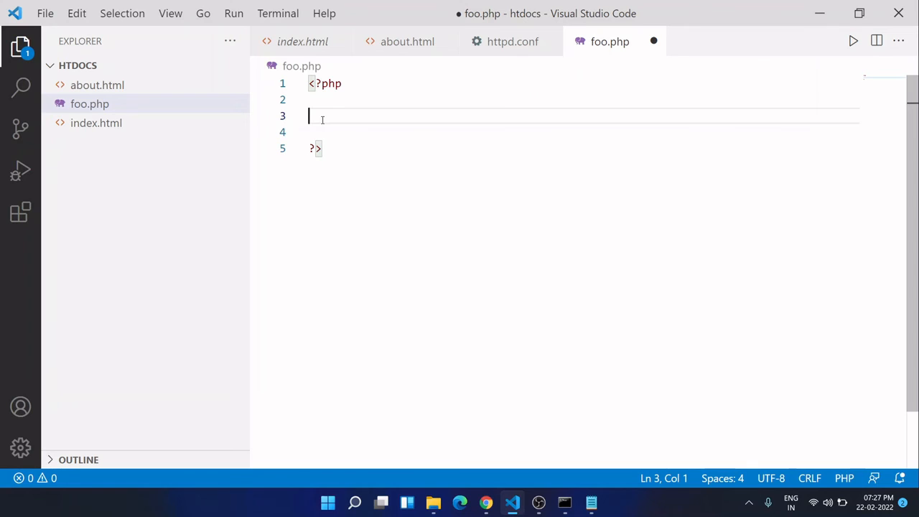
{"action": "type", "text": "phpi"}
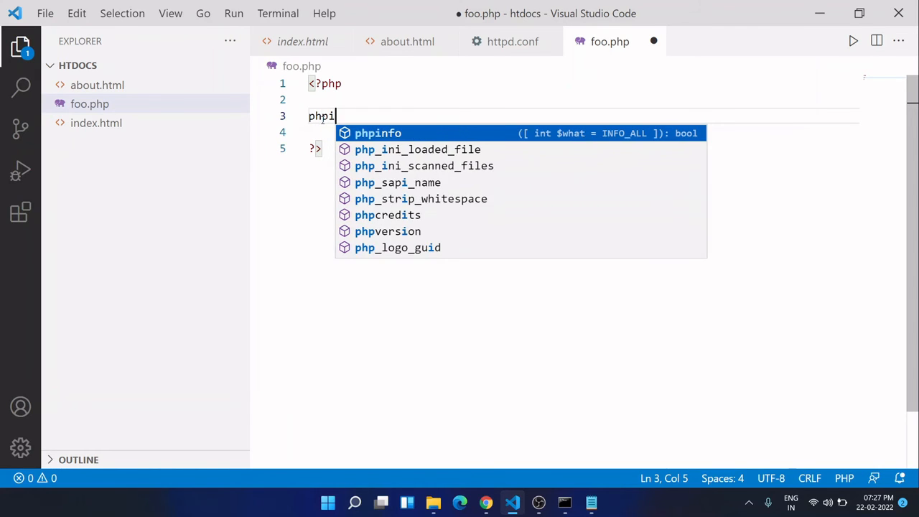
{"action": "key", "text": "Return"}
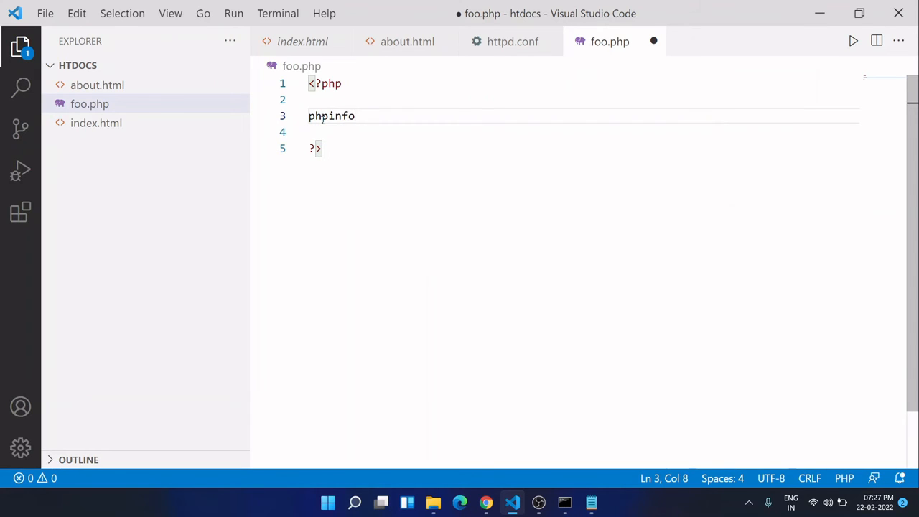
{"action": "type", "text": "();"}
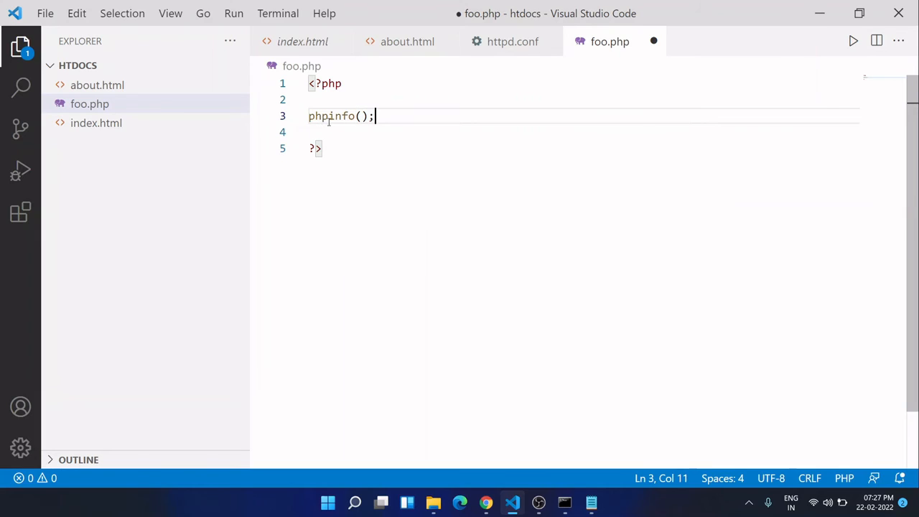
{"action": "left_click_drag", "start_coordinate": [393, 115], "coordinate": [294, 114]}
{"action": "left_click", "coordinate": [338, 119]}
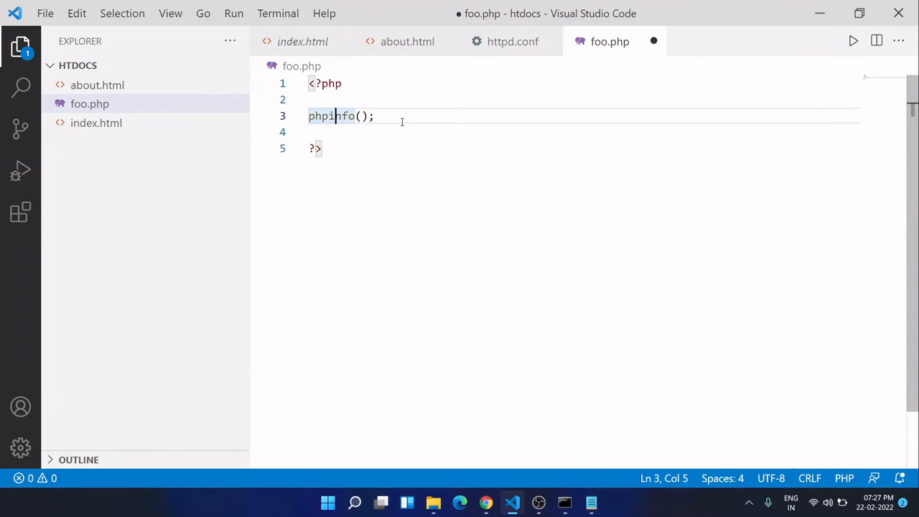
{"action": "left_click", "coordinate": [402, 122]}
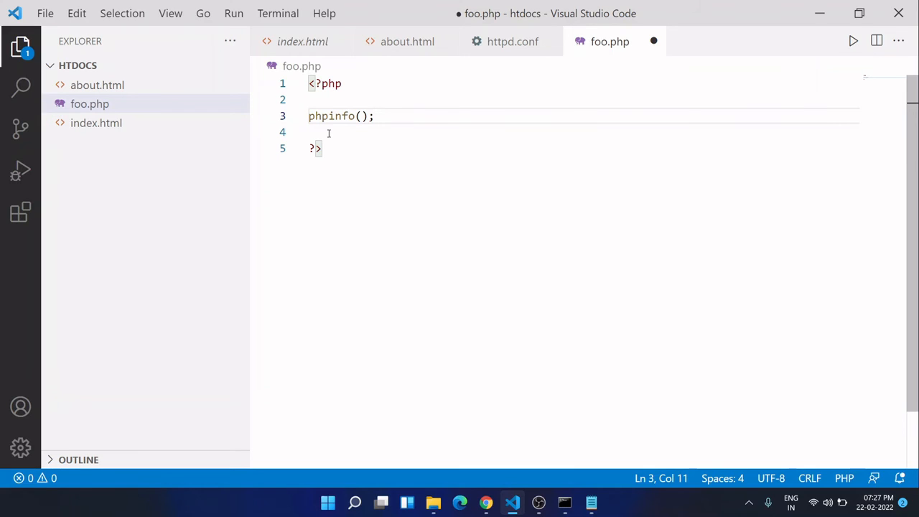
{"action": "key", "text": "ctrl+s"}
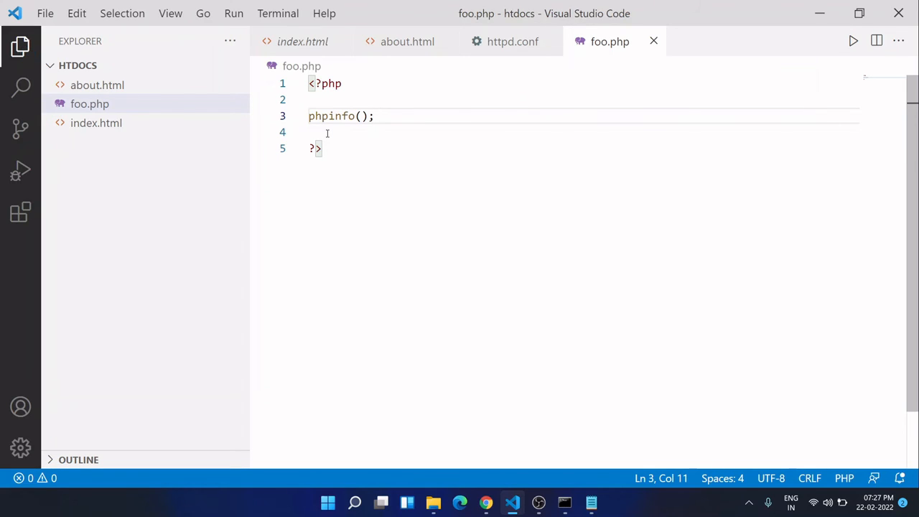
{"action": "key", "text": "alt+Tab"}
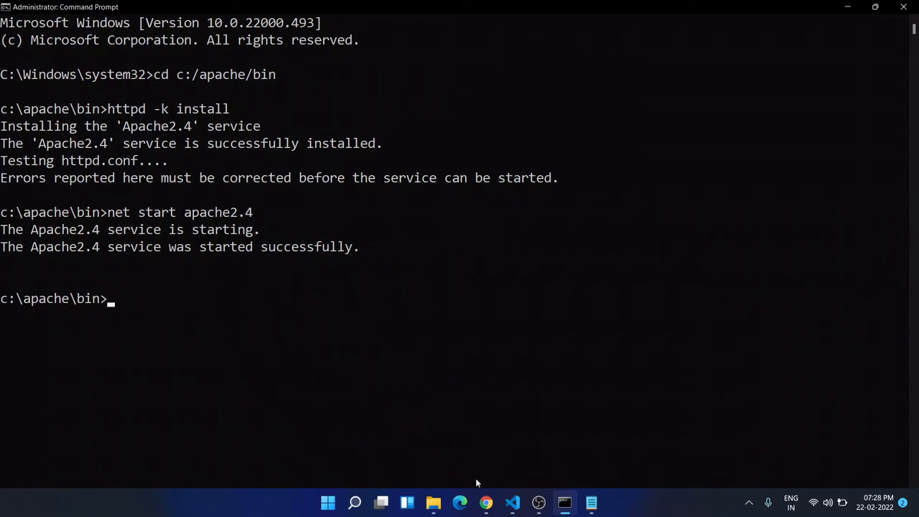
{"action": "left_click", "coordinate": [522, 507]}
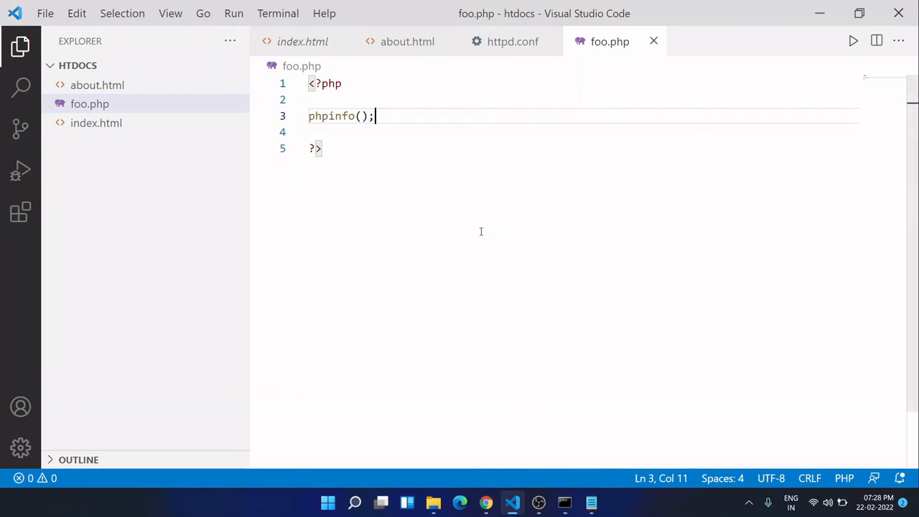
{"action": "left_click", "coordinate": [491, 43]}
{"action": "key", "text": "alt+Tab"}
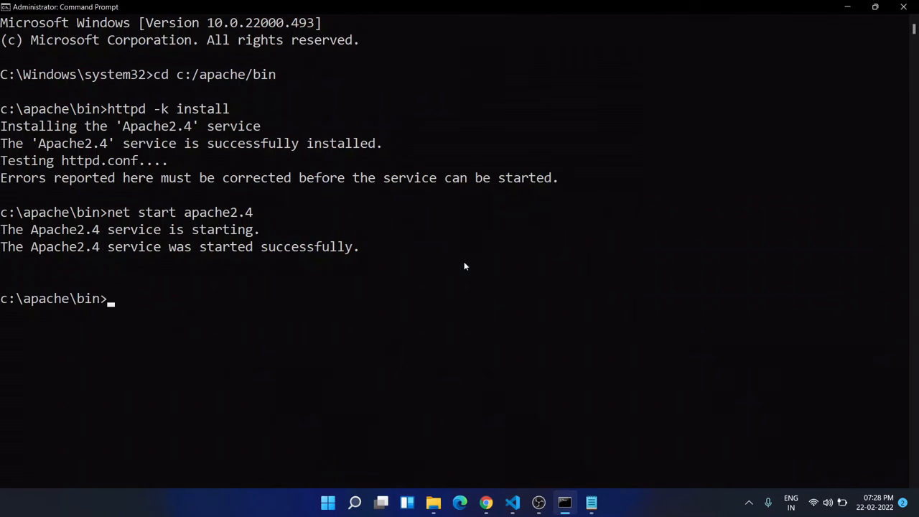
- Switch to the Chrome window with the PHP downloads page and load localhost in a new tab
{"action": "mouse_move", "coordinate": [487, 503]}
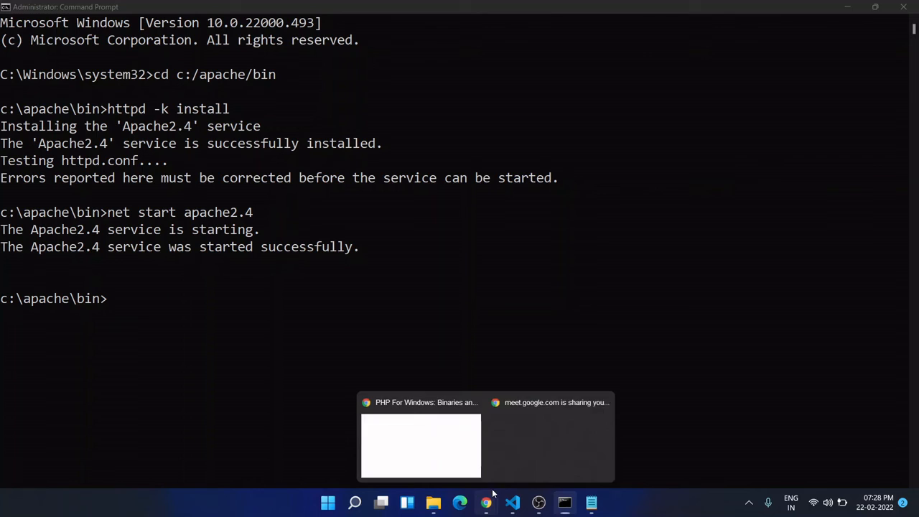
{"action": "left_click", "coordinate": [427, 450]}
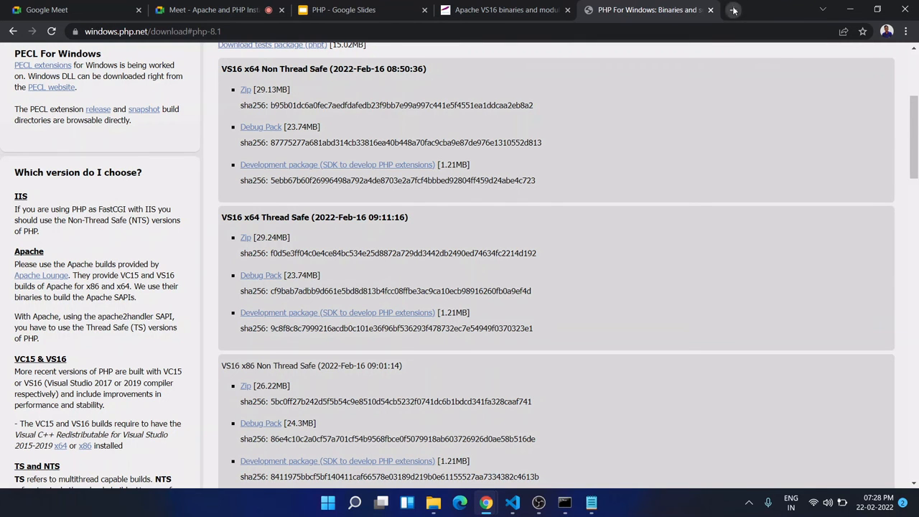
{"action": "left_click", "coordinate": [734, 10]}
{"action": "type", "text": "loc"}
{"action": "key", "text": "Return"}
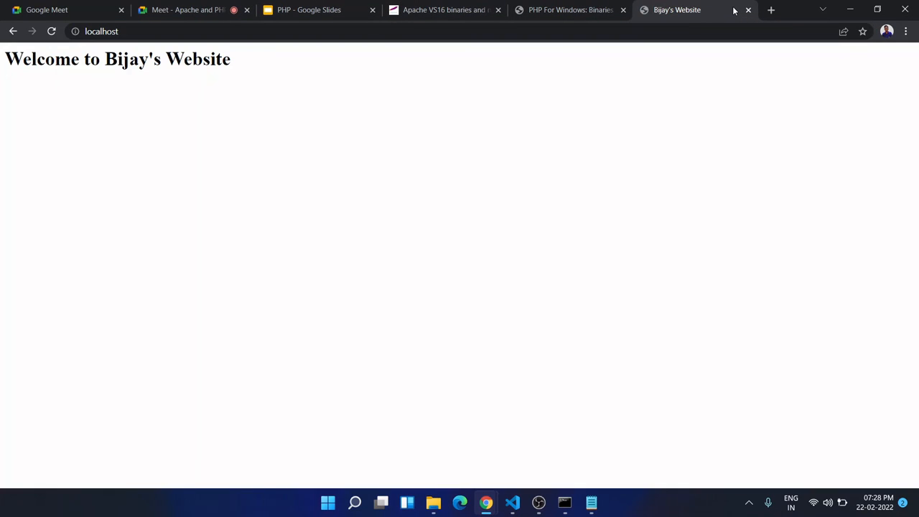
- Extend the localhost address to localhost/foo.php and load the page
{"action": "left_click", "coordinate": [652, 31]}
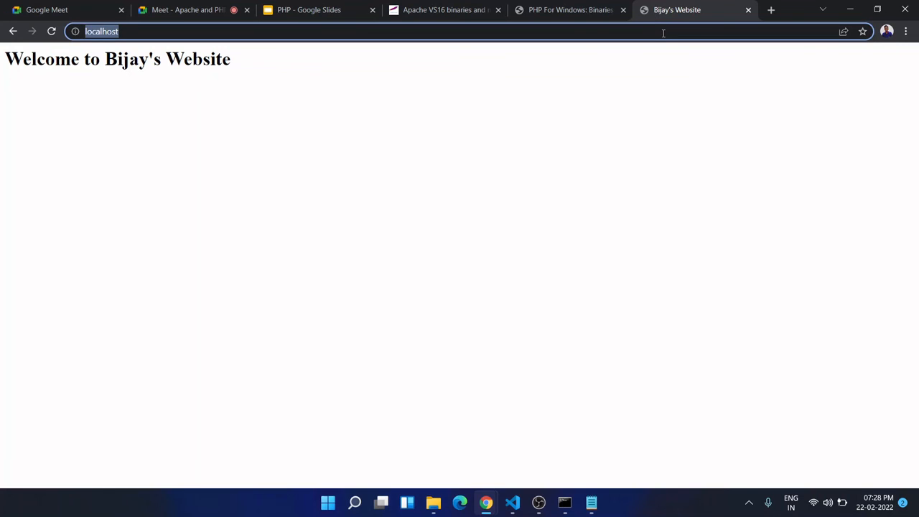
{"action": "left_click", "coordinate": [663, 33]}
{"action": "type", "text": "/"}
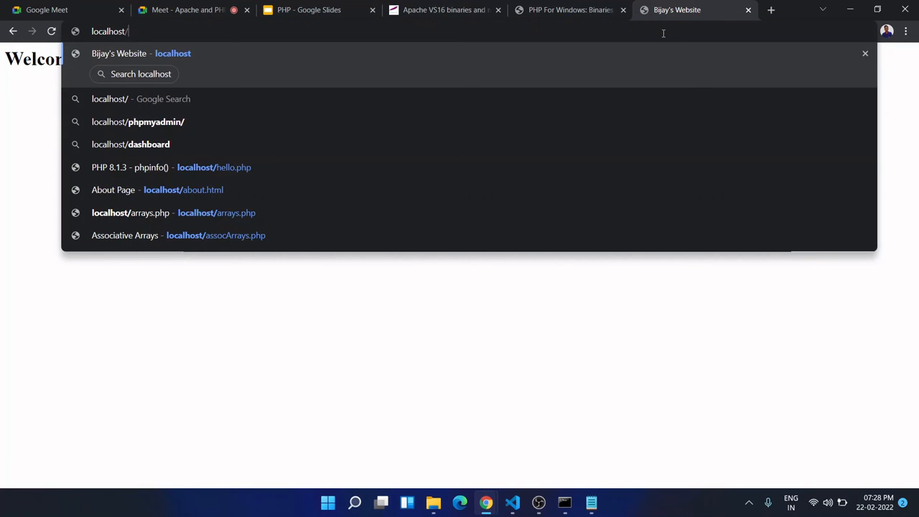
{"action": "type", "text": "foo.php"}
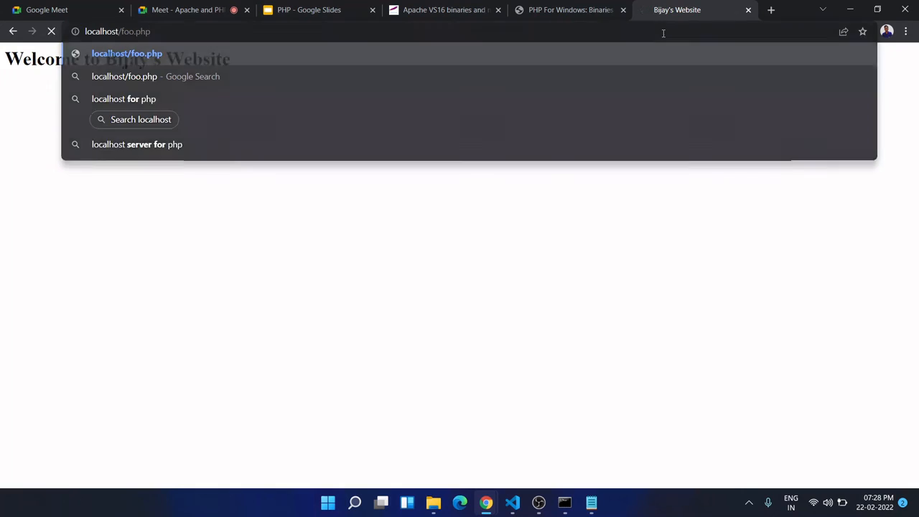
{"action": "key", "text": "Return"}
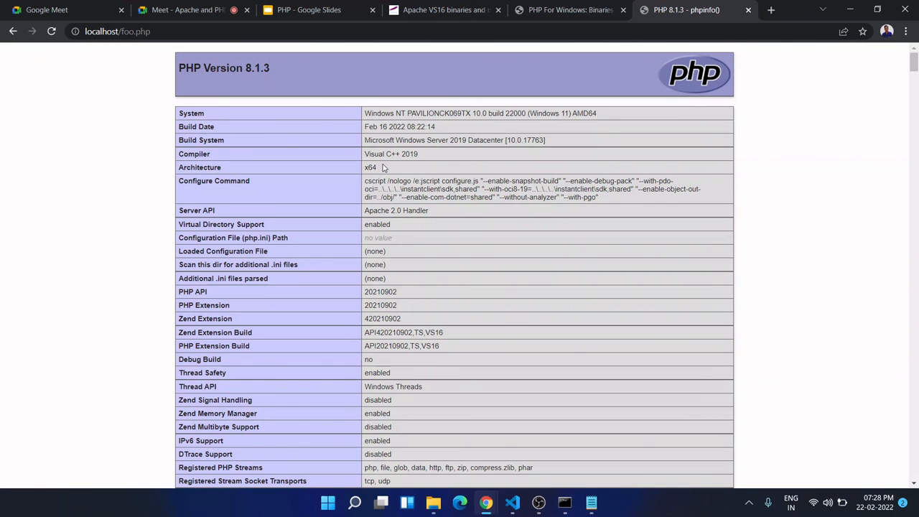
- Examine the phpinfo page's Apache, environment, HTTP header and module sections, and return to the PHP version heading
{"action": "scroll", "coordinate": [385, 169], "scroll_direction": "down", "scroll_amount": 1}
{"action": "scroll", "coordinate": [436, 166], "scroll_direction": "down", "scroll_amount": 5}
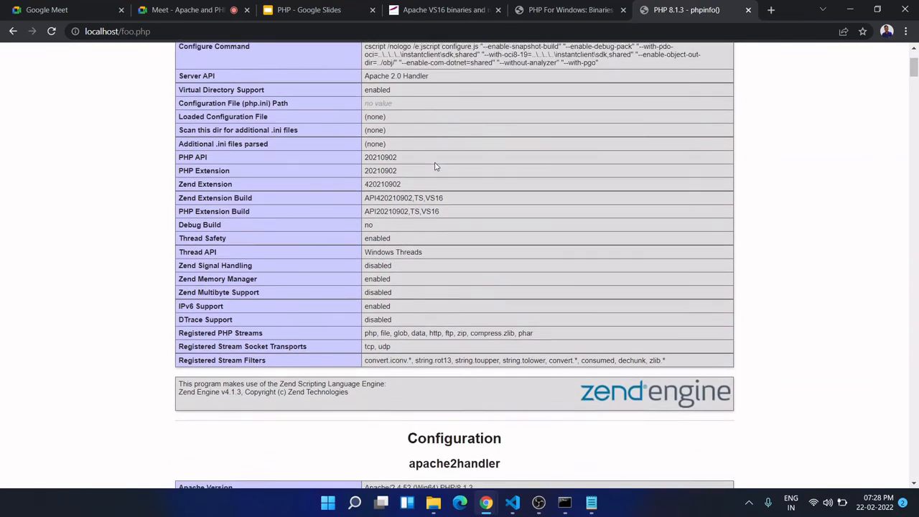
{"action": "scroll", "coordinate": [436, 166], "scroll_direction": "down", "scroll_amount": 1}
{"action": "scroll", "coordinate": [443, 207], "scroll_direction": "up", "scroll_amount": 3}
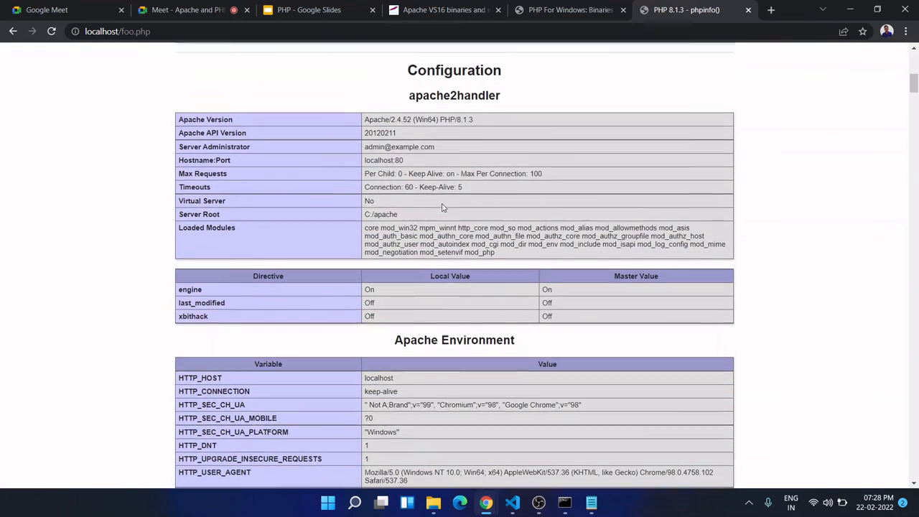
{"action": "scroll", "coordinate": [631, 287], "scroll_direction": "down", "scroll_amount": 6}
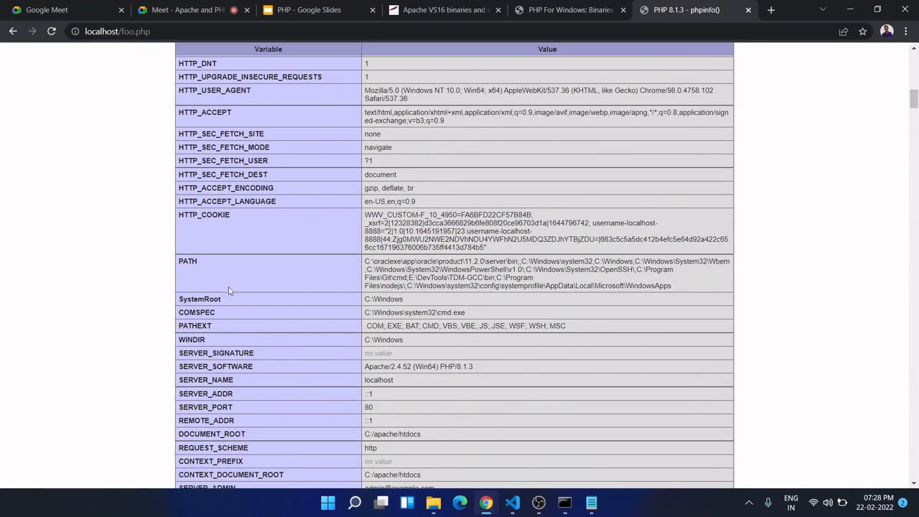
{"action": "scroll", "coordinate": [229, 302], "scroll_direction": "down", "scroll_amount": 5}
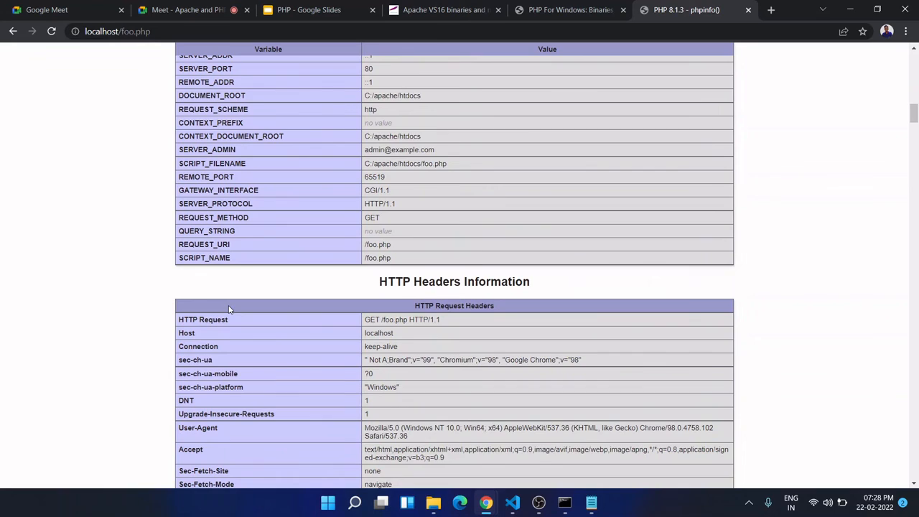
{"action": "scroll", "coordinate": [229, 309], "scroll_direction": "down", "scroll_amount": 6}
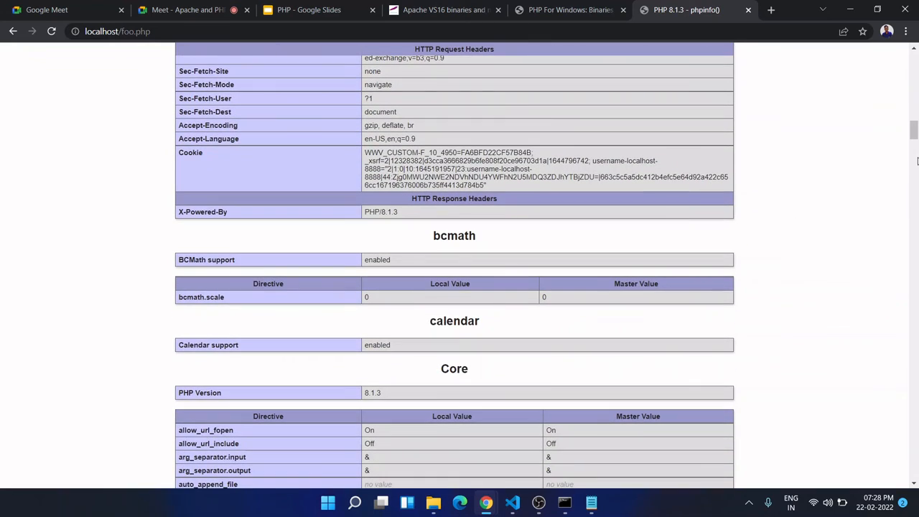
{"action": "scroll", "coordinate": [917, 146], "scroll_direction": "down", "scroll_amount": 12}
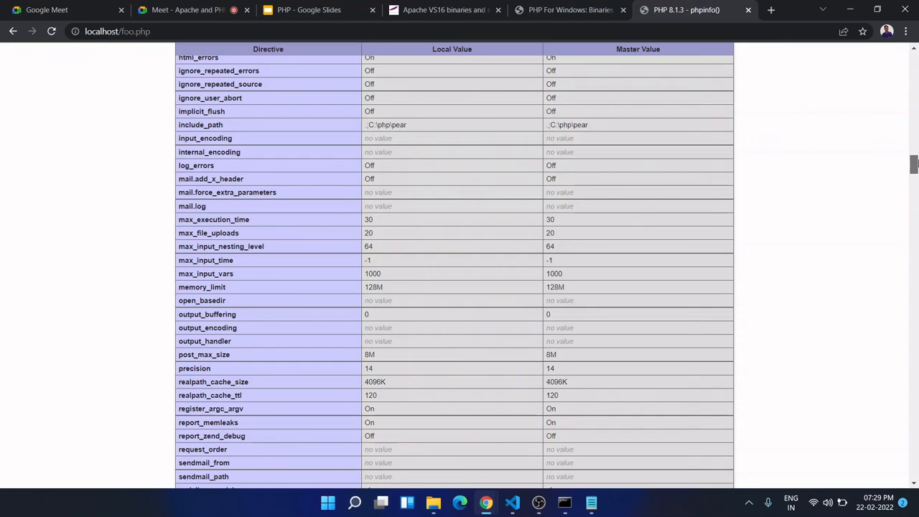
{"action": "left_click_drag", "start_coordinate": [914, 164], "coordinate": [915, 208]}
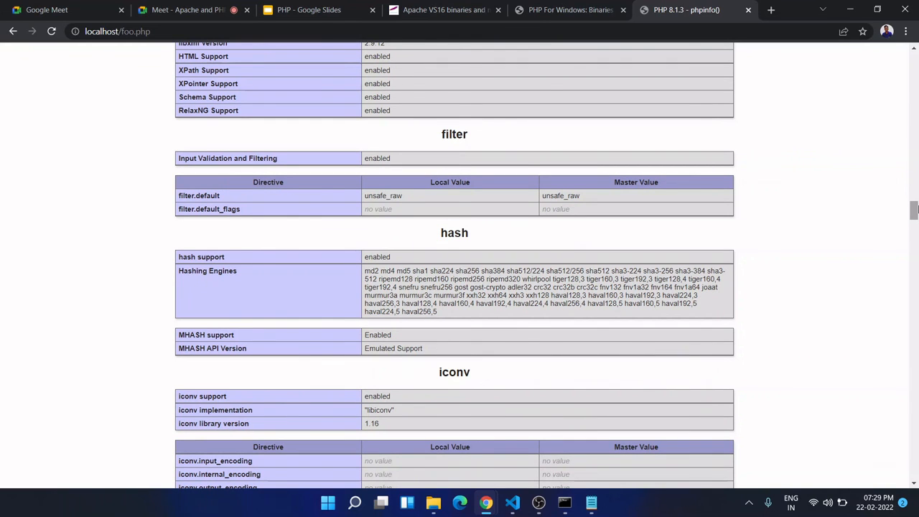
{"action": "left_click_drag", "start_coordinate": [916, 208], "coordinate": [918, 59]}
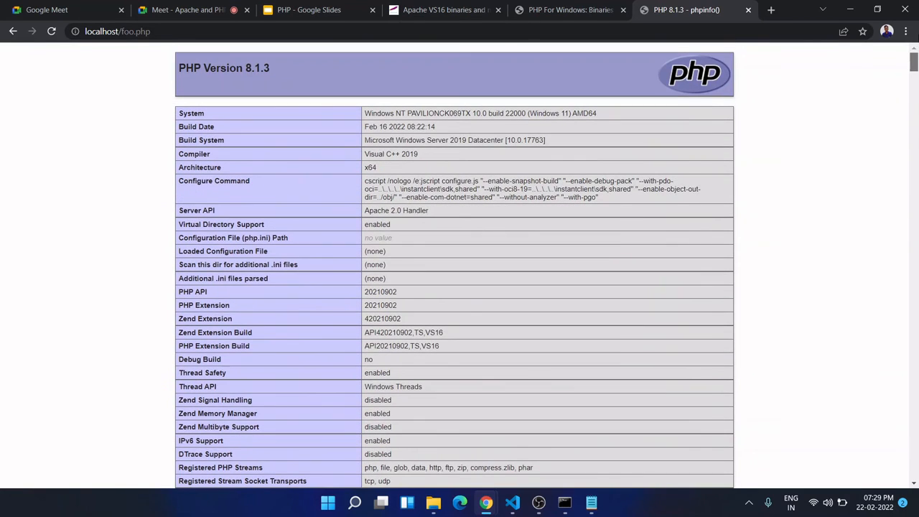